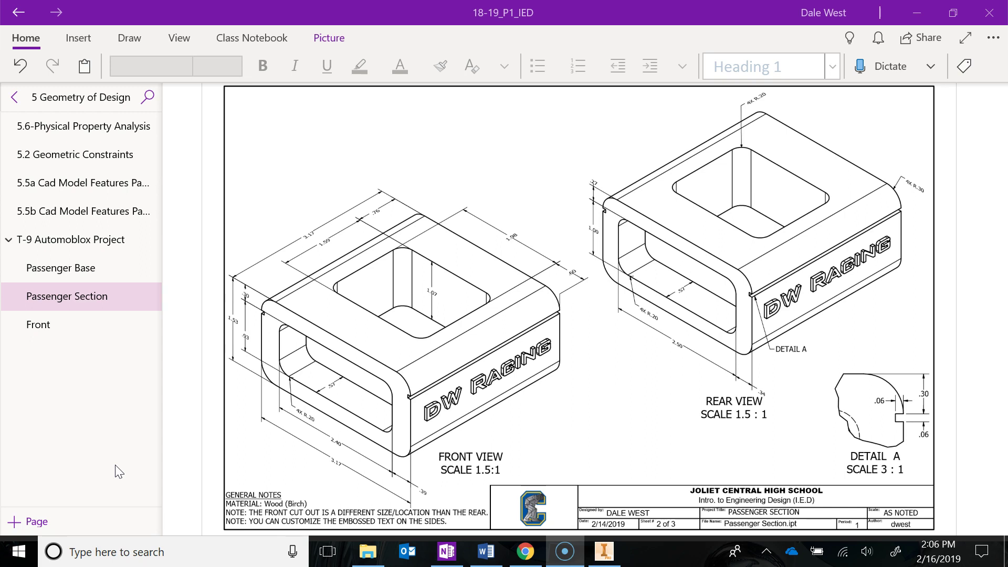
Show the Passenger Section page in OneNote with its title and Directions at the top
{"action": "left_click_drag", "start_coordinate": [157, 323], "coordinate": [134, 306]}
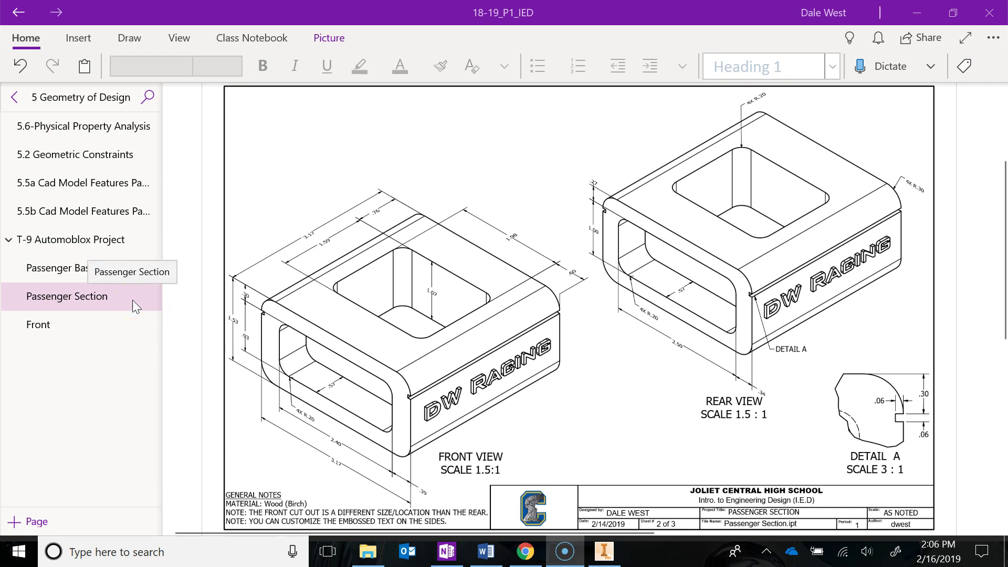
{"action": "left_click_drag", "start_coordinate": [133, 300], "coordinate": [194, 252]}
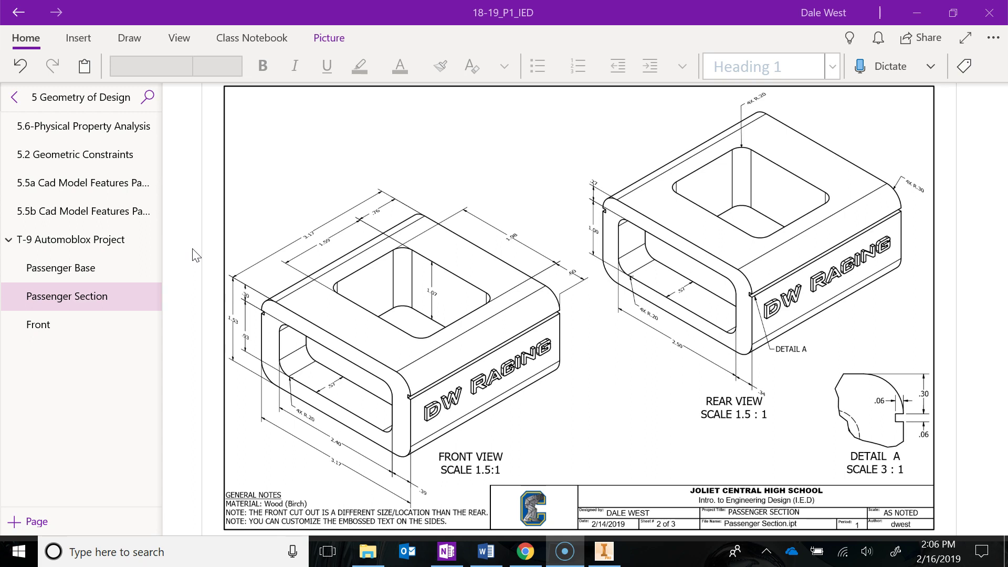
{"action": "left_click", "coordinate": [120, 304]}
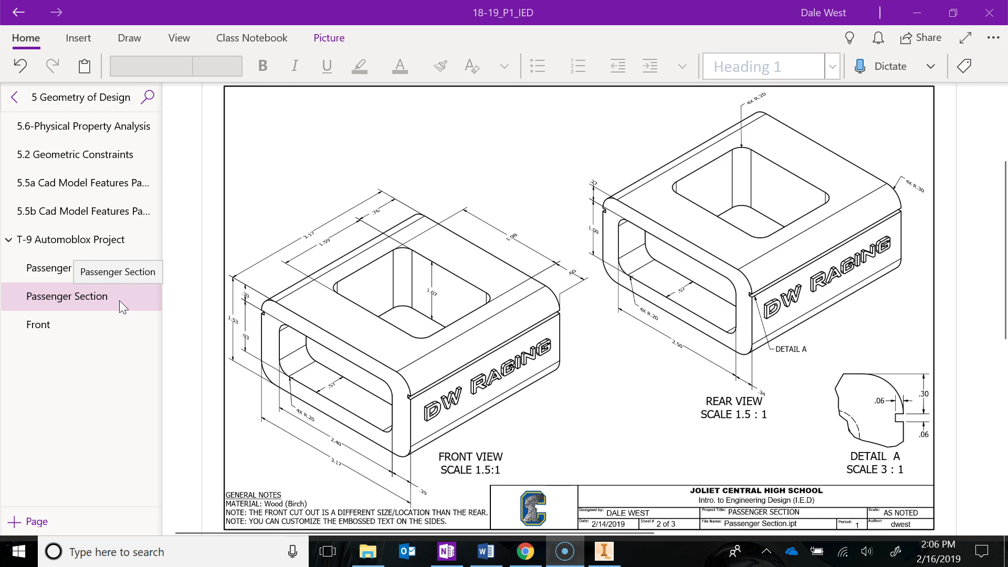
{"action": "left_click", "coordinate": [191, 269]}
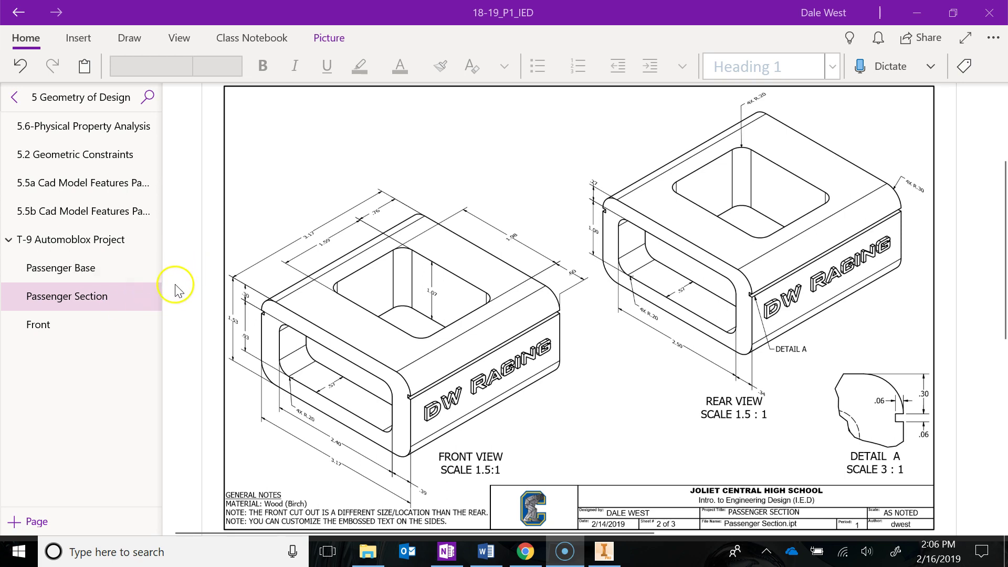
{"action": "scroll", "coordinate": [168, 314], "scroll_direction": "up", "scroll_amount": 5}
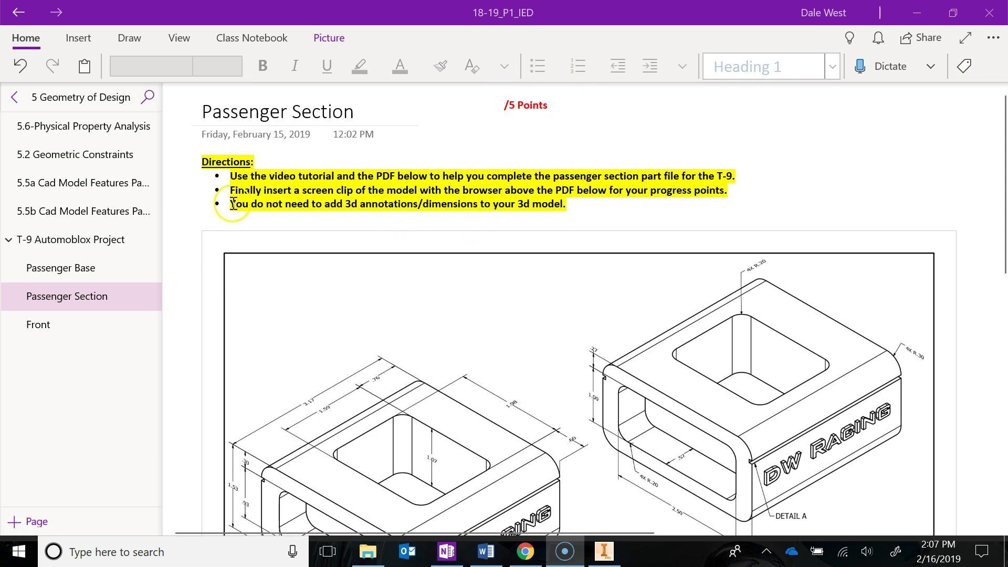
{"action": "left_click_drag", "start_coordinate": [572, 204], "coordinate": [351, 205]}
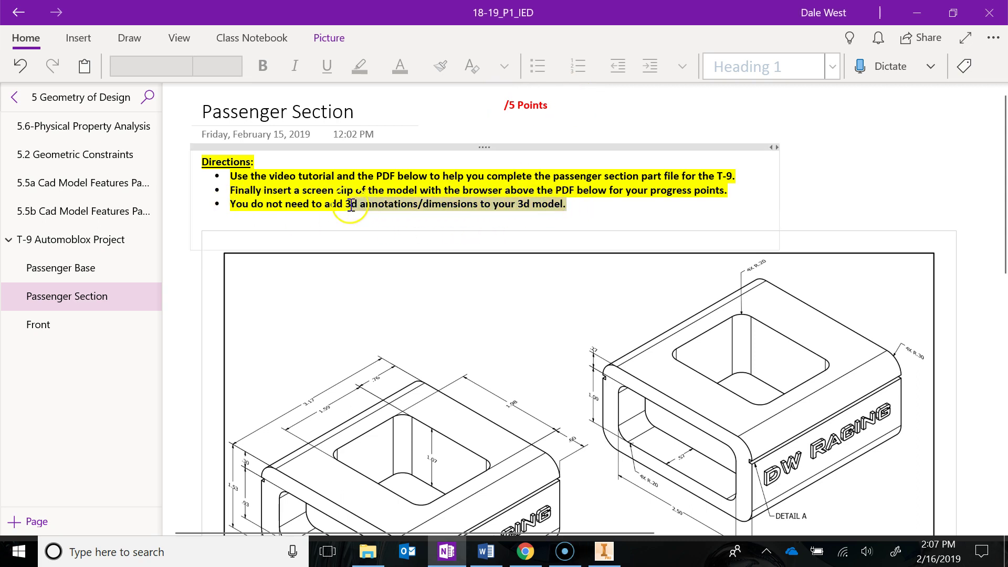
{"action": "scroll", "coordinate": [328, 349], "scroll_direction": "down", "scroll_amount": 1}
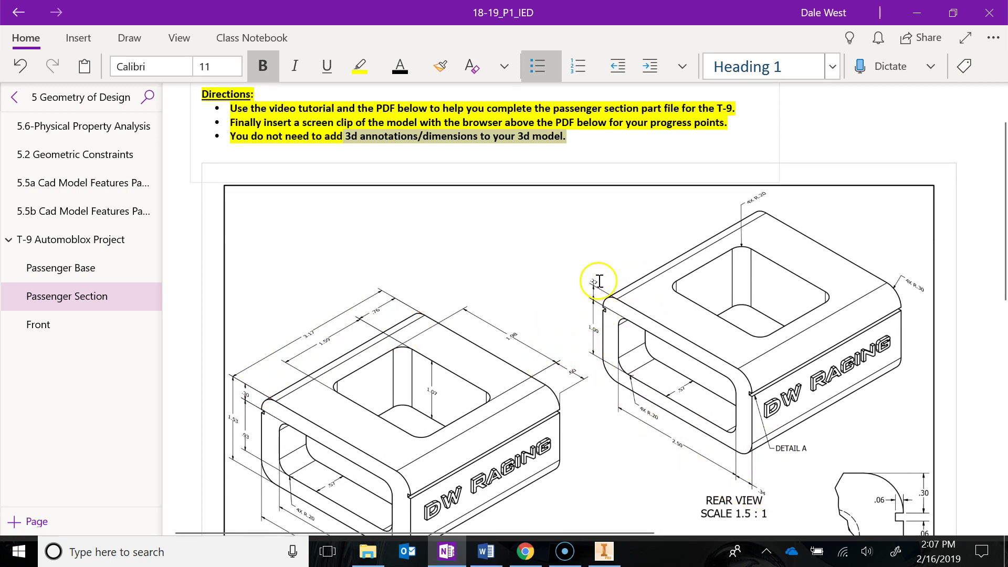
{"action": "scroll", "coordinate": [519, 326], "scroll_direction": "up", "scroll_amount": 1}
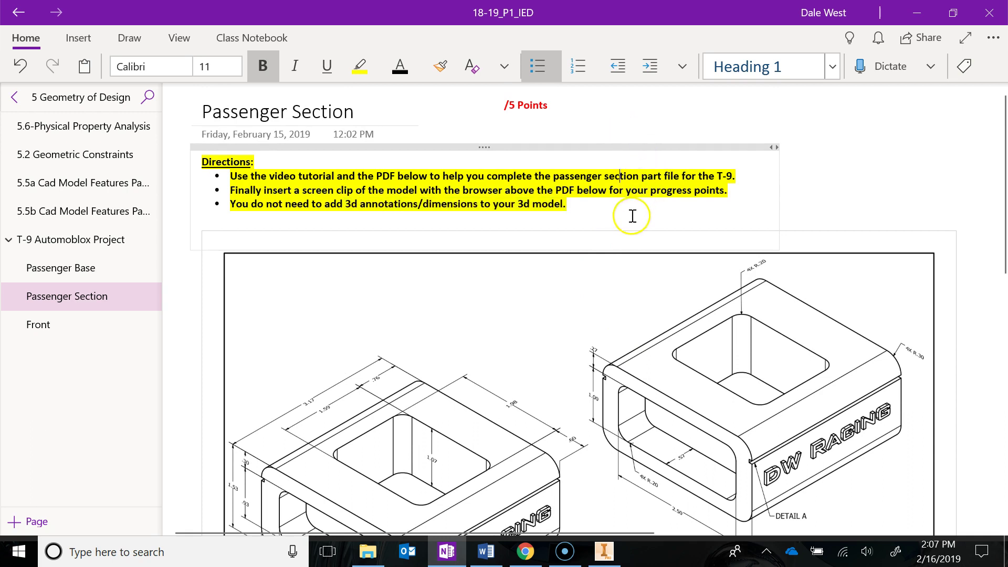
{"action": "scroll", "coordinate": [630, 220], "scroll_direction": "down", "scroll_amount": 2}
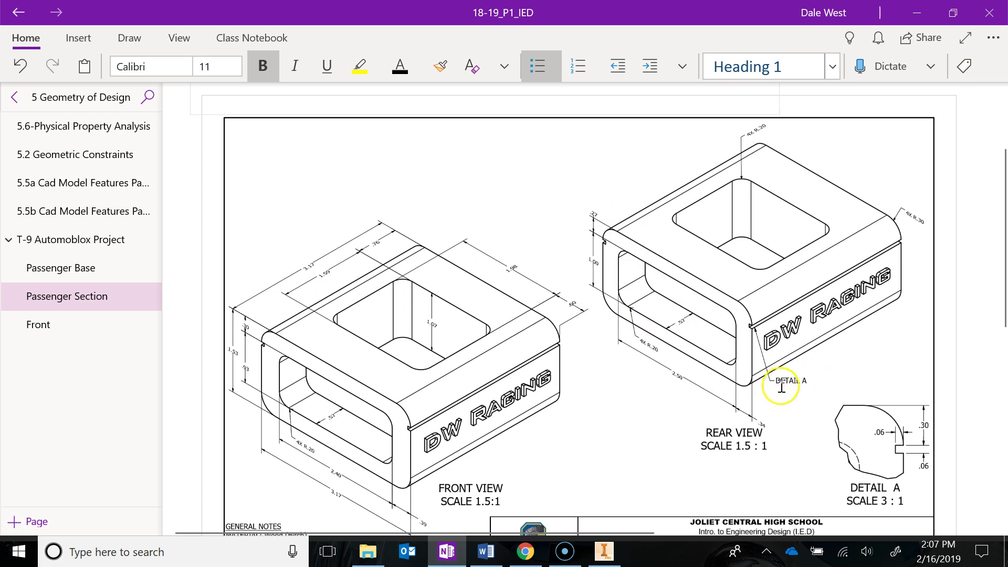
{"action": "scroll", "coordinate": [702, 380], "scroll_direction": "down", "scroll_amount": 1}
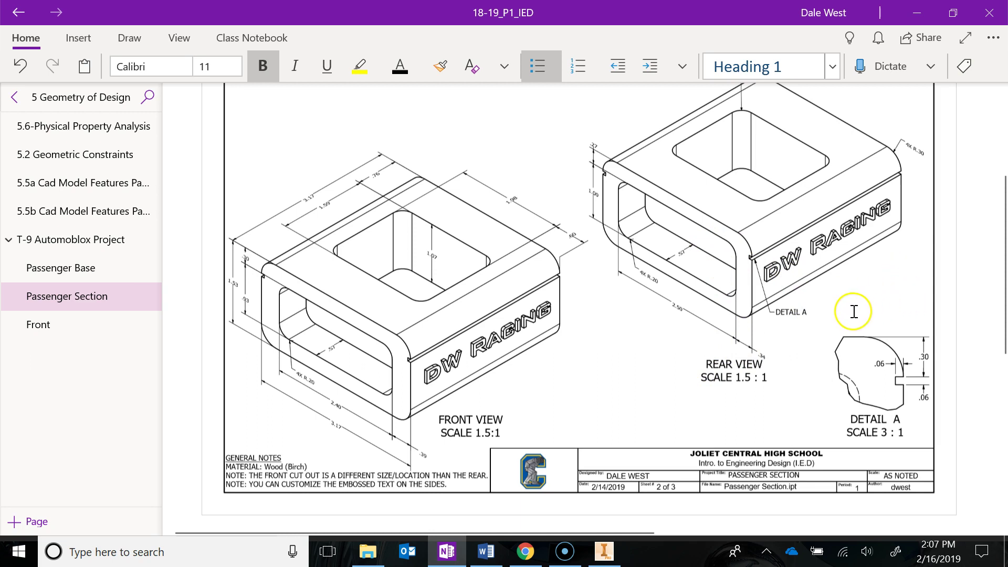
{"action": "scroll", "coordinate": [835, 313], "scroll_direction": "up", "scroll_amount": 2}
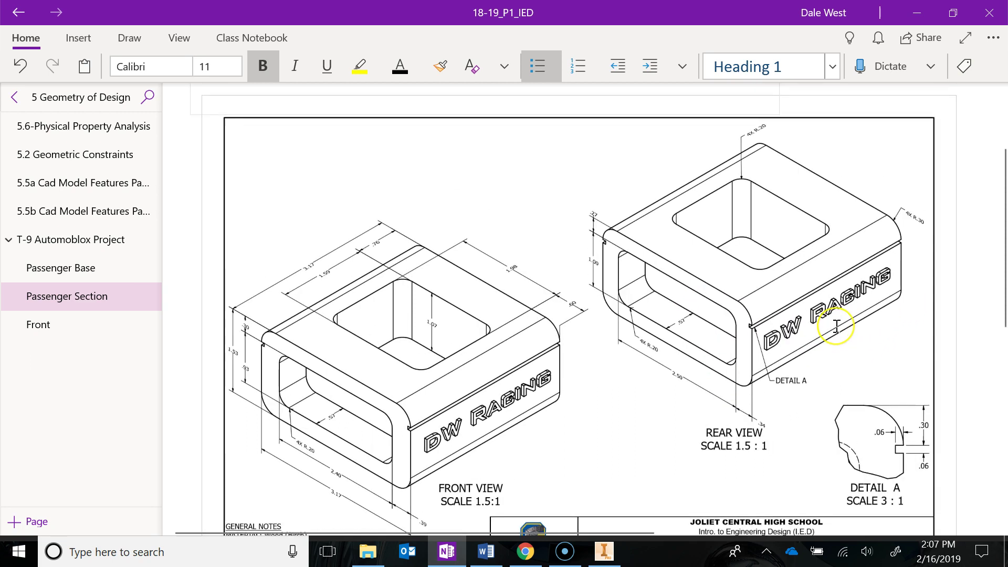
{"action": "scroll", "coordinate": [835, 328], "scroll_direction": "down", "scroll_amount": 2}
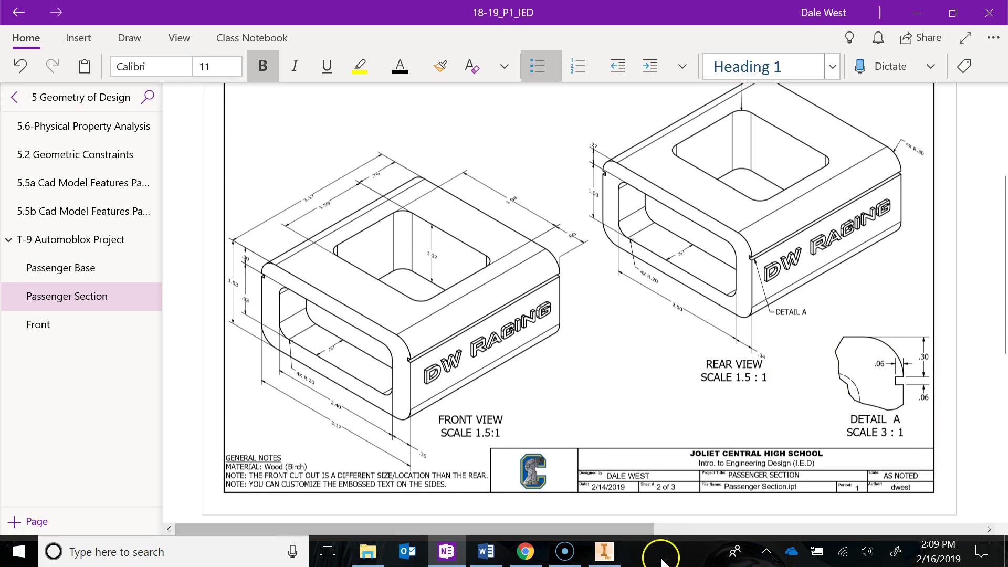
Bring up the second Passenger Section.ipt part in Inventor and centre the birch block in view
{"action": "left_click", "coordinate": [605, 553]}
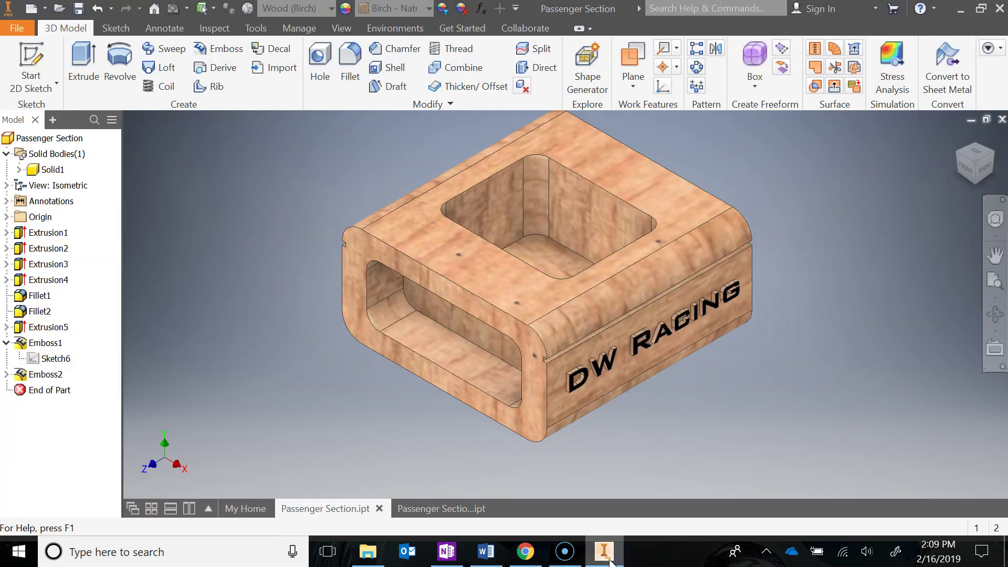
{"action": "left_click", "coordinate": [427, 508]}
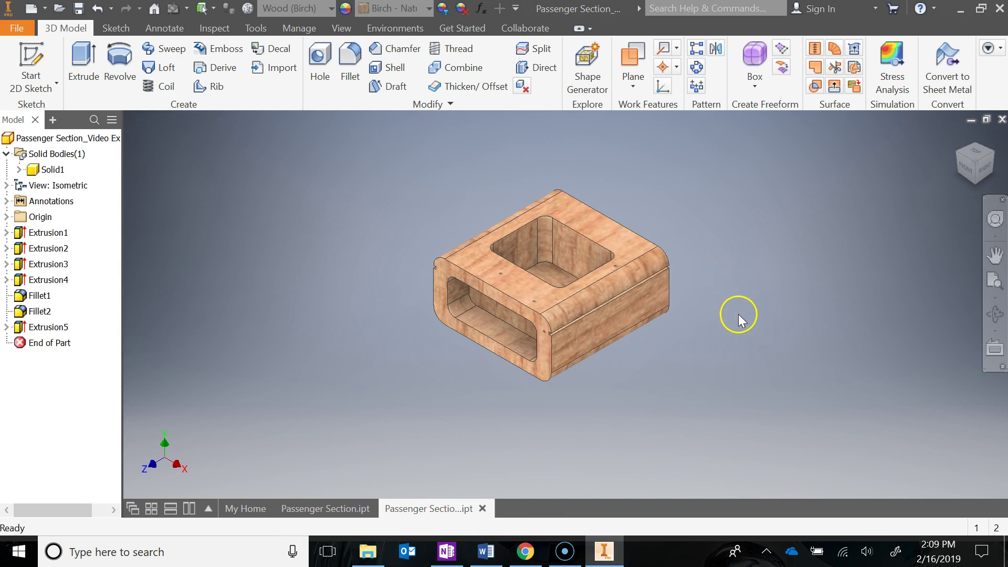
{"action": "scroll", "coordinate": [669, 356], "scroll_direction": "up", "scroll_amount": 3}
{"action": "key", "text": "F2"}
{"action": "left_click_drag", "start_coordinate": [681, 360], "coordinate": [741, 424]}
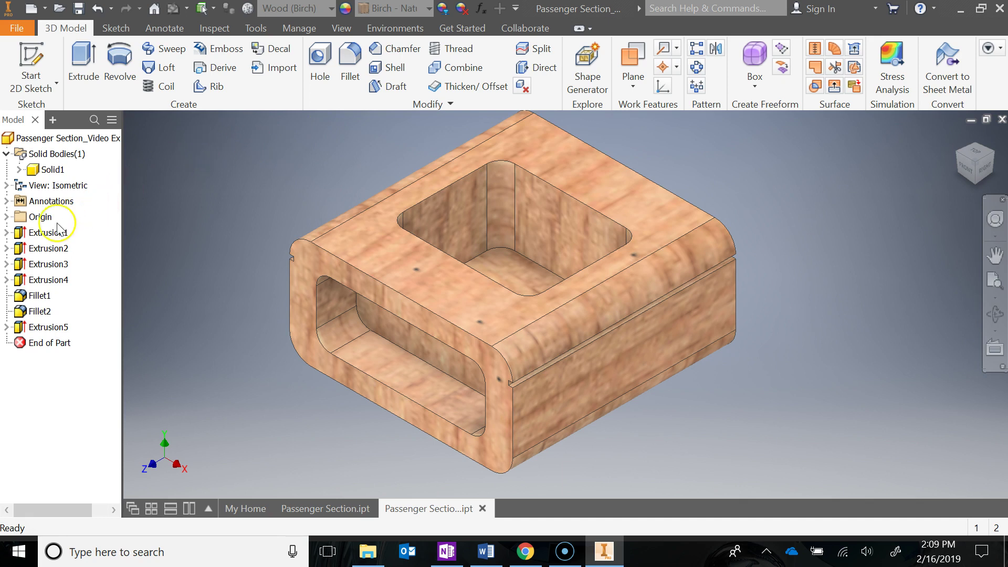
Review the Extrusion1, Extrusion4, Fillet1 and Fillet2 features on the block
{"action": "left_click", "coordinate": [6, 233]}
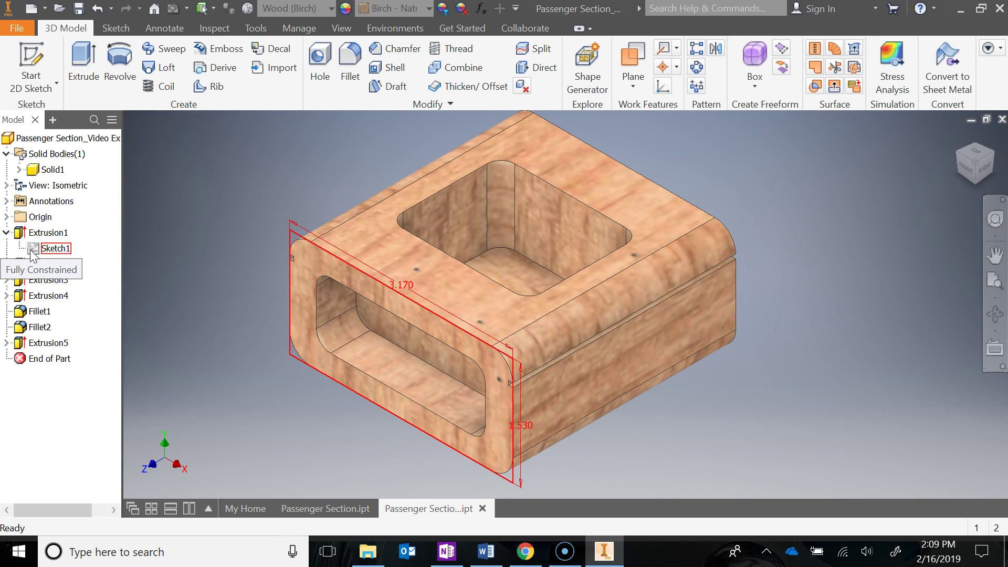
{"action": "left_click", "coordinate": [5, 233]}
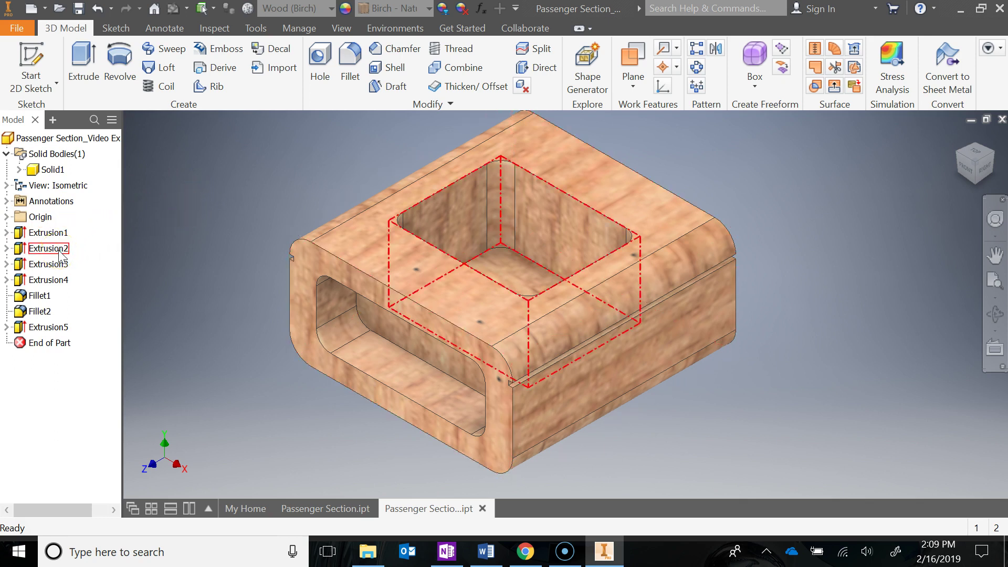
{"action": "left_click", "coordinate": [64, 283]}
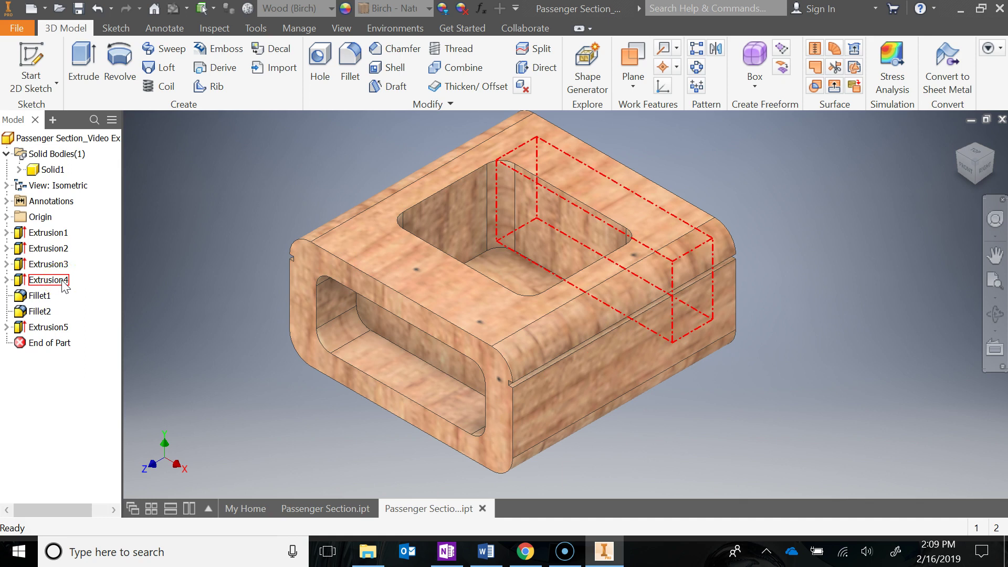
{"action": "left_click", "coordinate": [40, 302]}
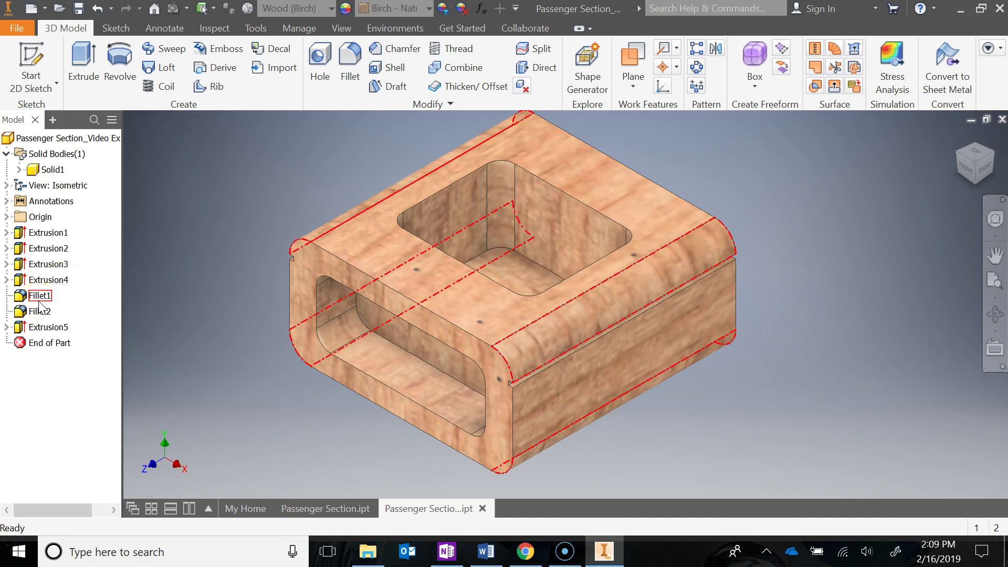
{"action": "left_click", "coordinate": [41, 312]}
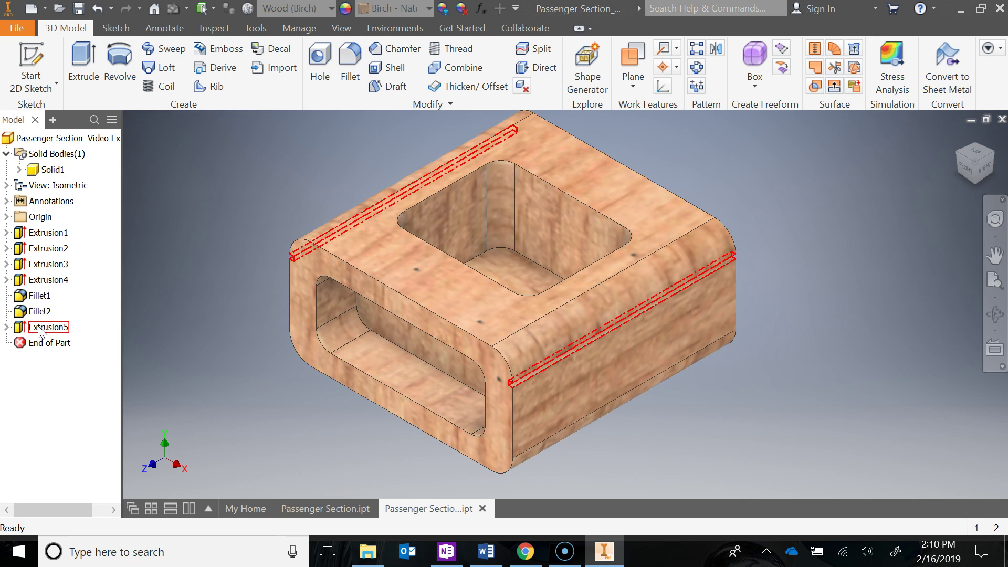
{"action": "left_click", "coordinate": [232, 230]}
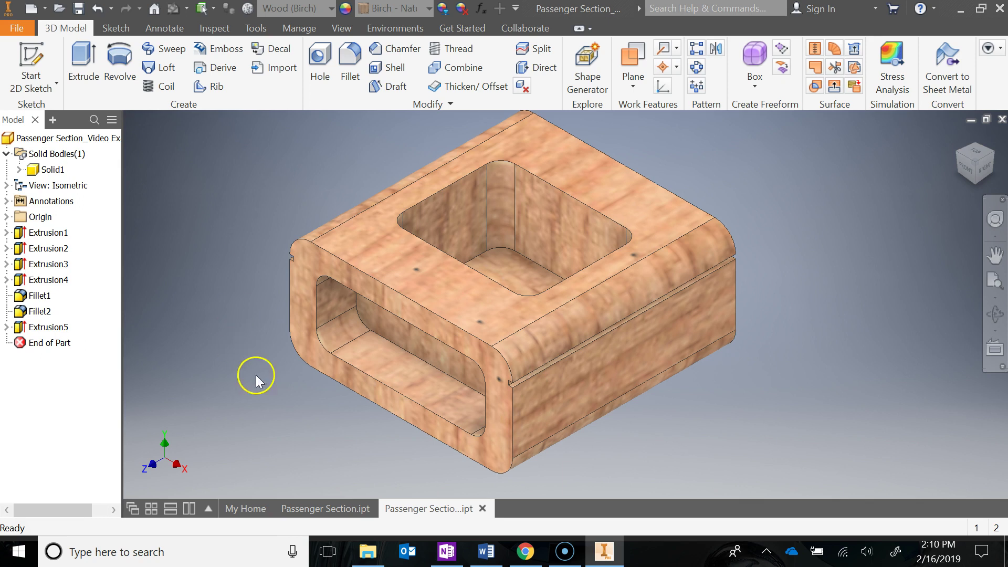
{"action": "left_click", "coordinate": [447, 551]}
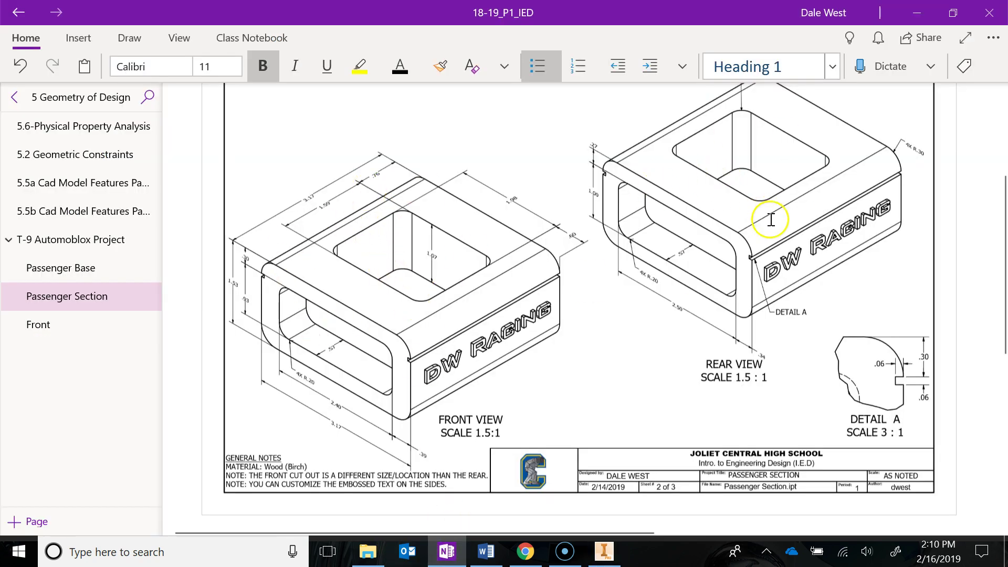
Go back to the unengraved birch block in Inventor after checking the drawing's rear view
{"action": "left_click", "coordinate": [604, 551]}
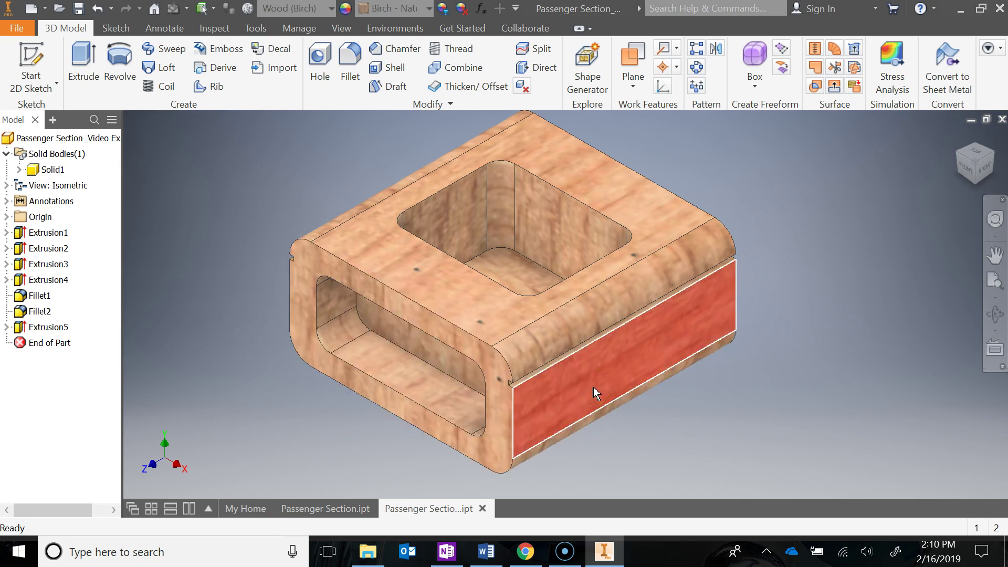
Start a new 2D sketch on the block's long side face and centre that face in view
{"action": "left_click", "coordinate": [31, 66]}
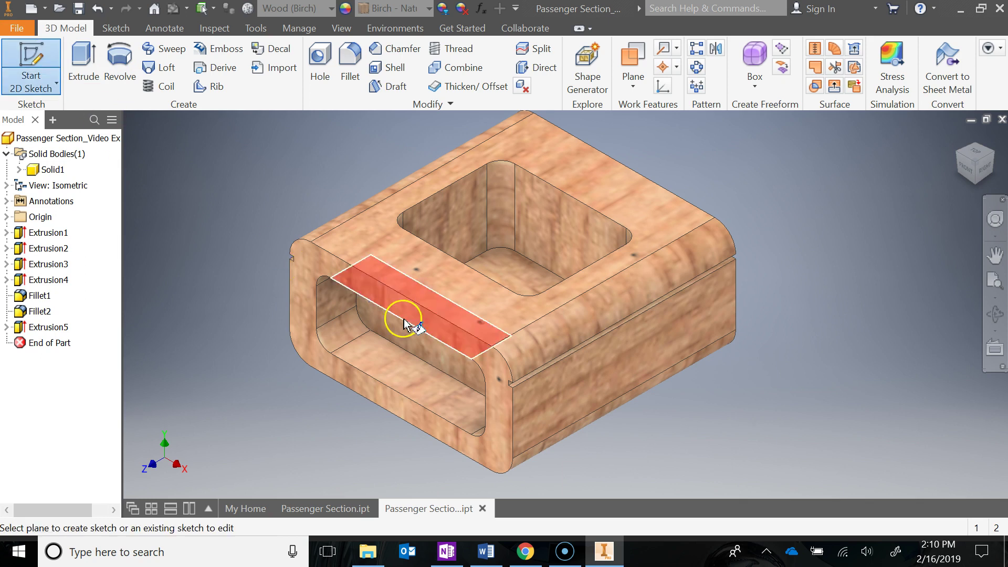
{"action": "left_click", "coordinate": [558, 382]}
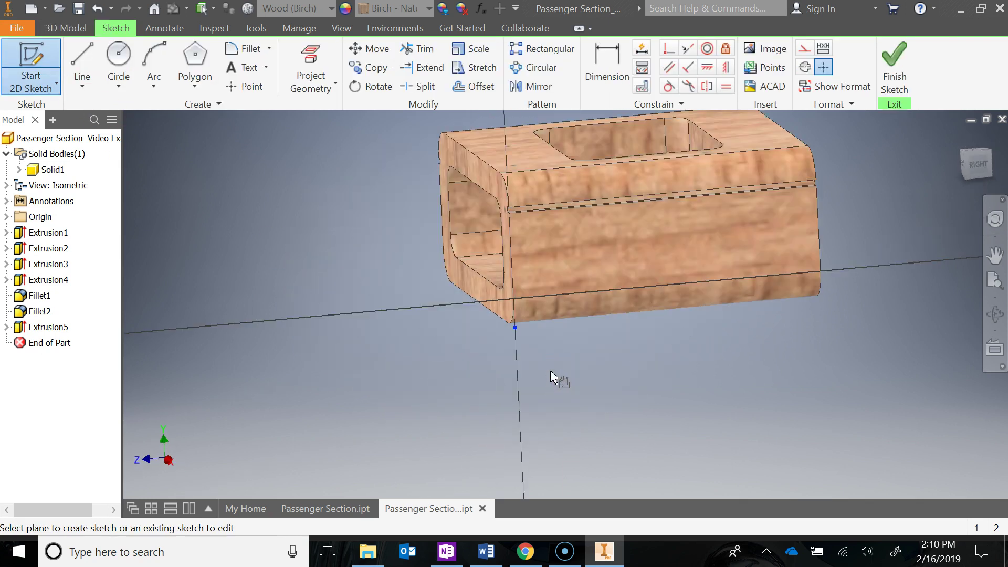
{"action": "middle_click_drag", "start_coordinate": [682, 393], "coordinate": [417, 405]}
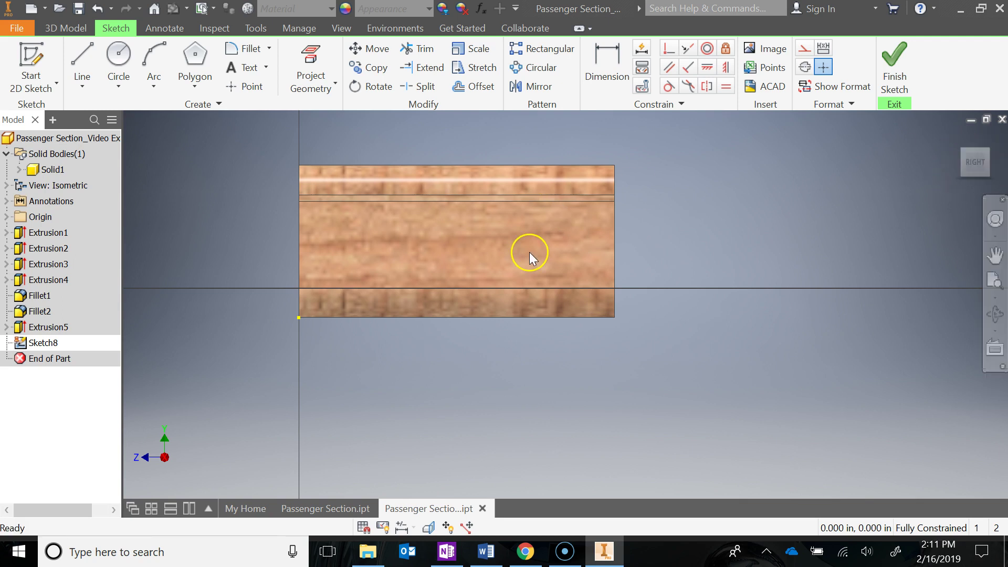
{"action": "scroll", "coordinate": [527, 254], "scroll_direction": "up", "scroll_amount": 3}
{"action": "scroll", "coordinate": [521, 255], "scroll_direction": "down", "scroll_amount": 3}
{"action": "mouse_move", "coordinate": [521, 255]}
{"action": "middle_mouse_down"}
{"action": "mouse_move", "coordinate": [590, 310]}
{"action": "mouse_move", "coordinate": [614, 300]}
{"action": "middle_mouse_up"}
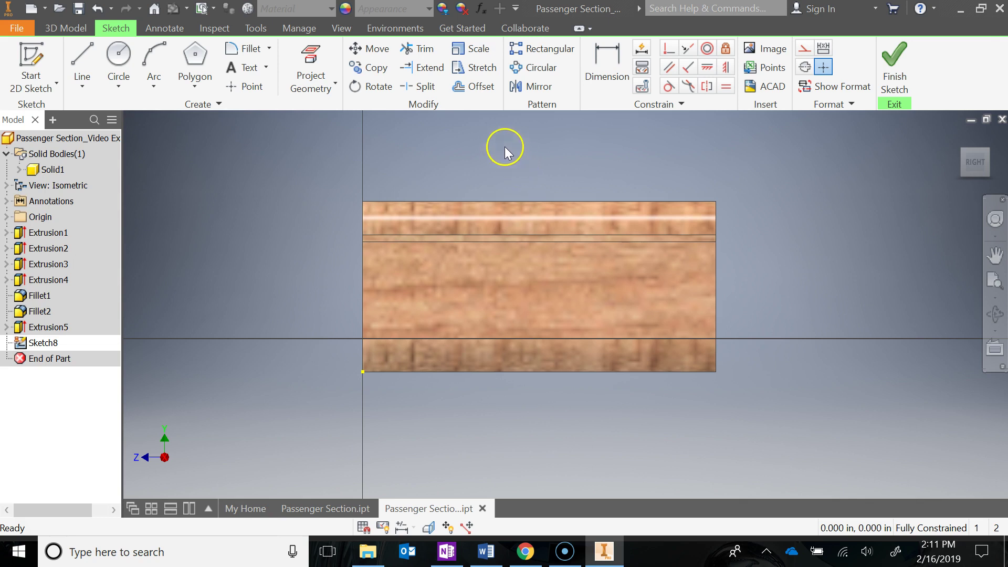
{"action": "left_click", "coordinate": [248, 69]}
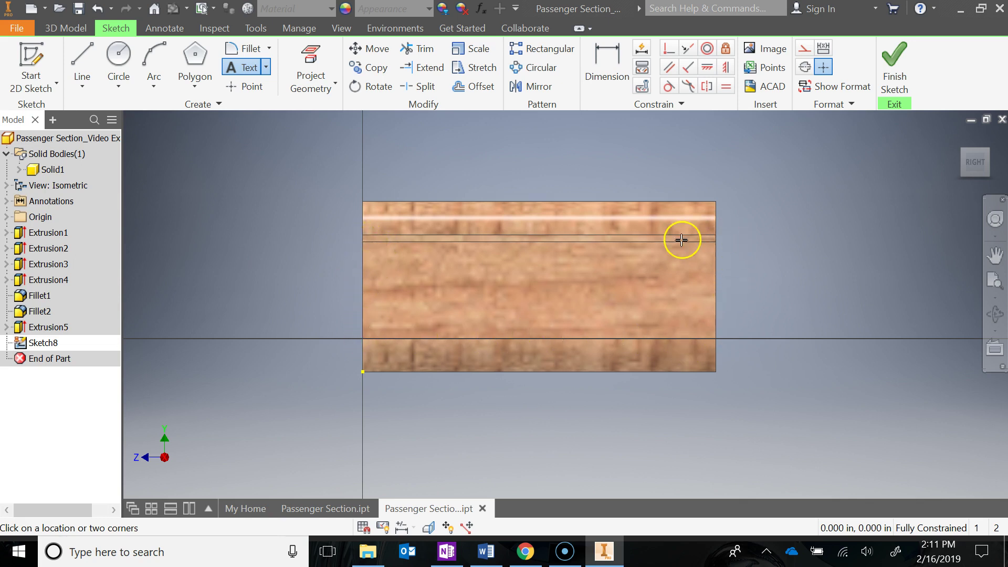
Draw a sketch text box spanning the side face of the passenger section
{"action": "left_click", "coordinate": [371, 245]}
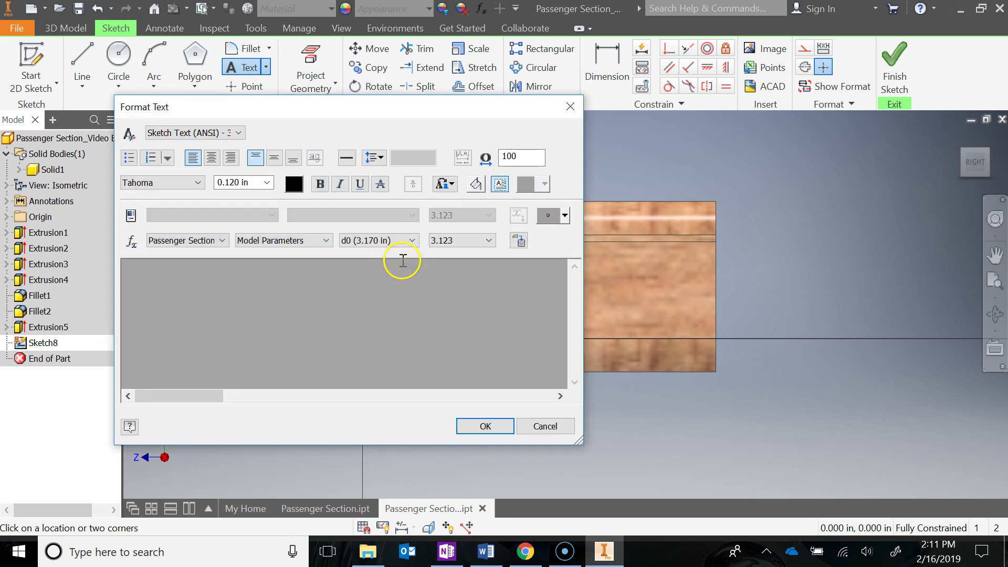
{"action": "left_click", "coordinate": [558, 425]}
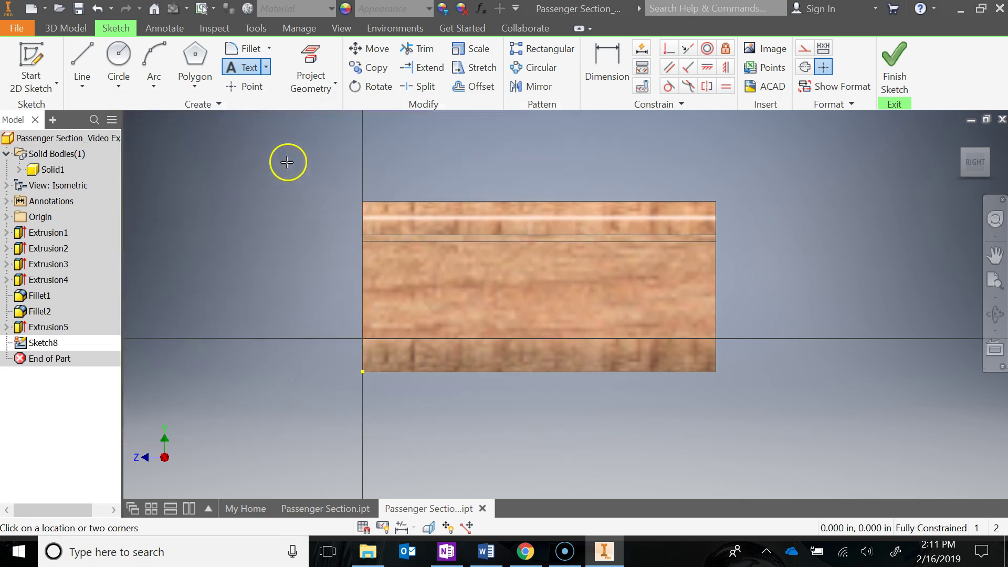
{"action": "left_click", "coordinate": [250, 71]}
{"action": "left_click_drag", "start_coordinate": [368, 245], "coordinate": [443, 289]}
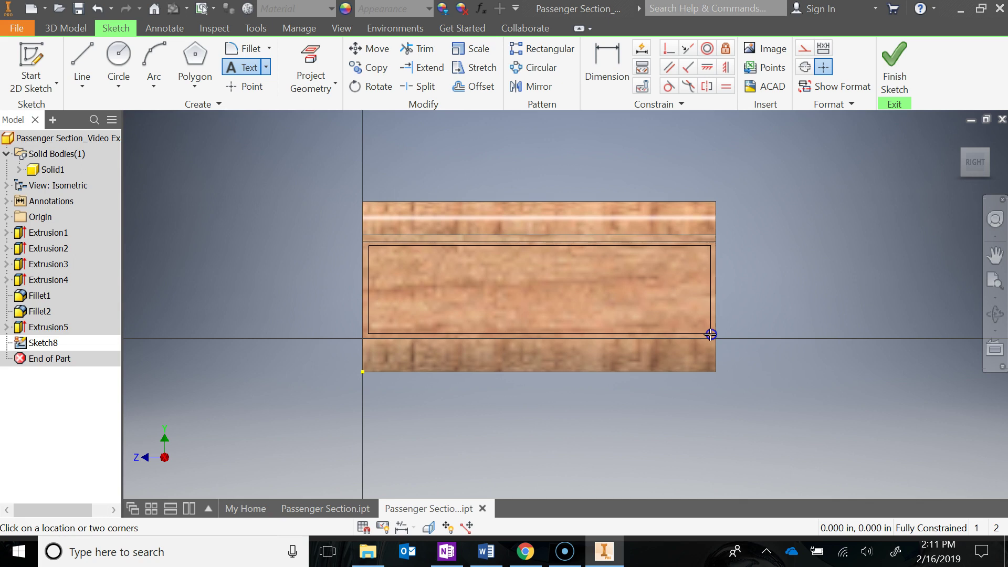
{"action": "left_click", "coordinate": [710, 335]}
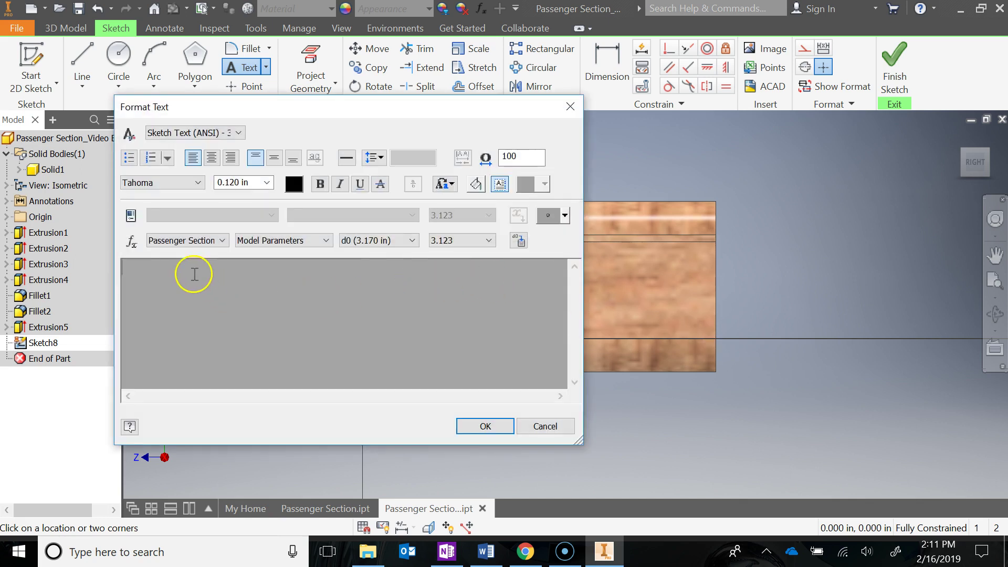
Check the Format Text font list, leaving Tahoma, and bring up the Word document
{"action": "left_click", "coordinate": [199, 184]}
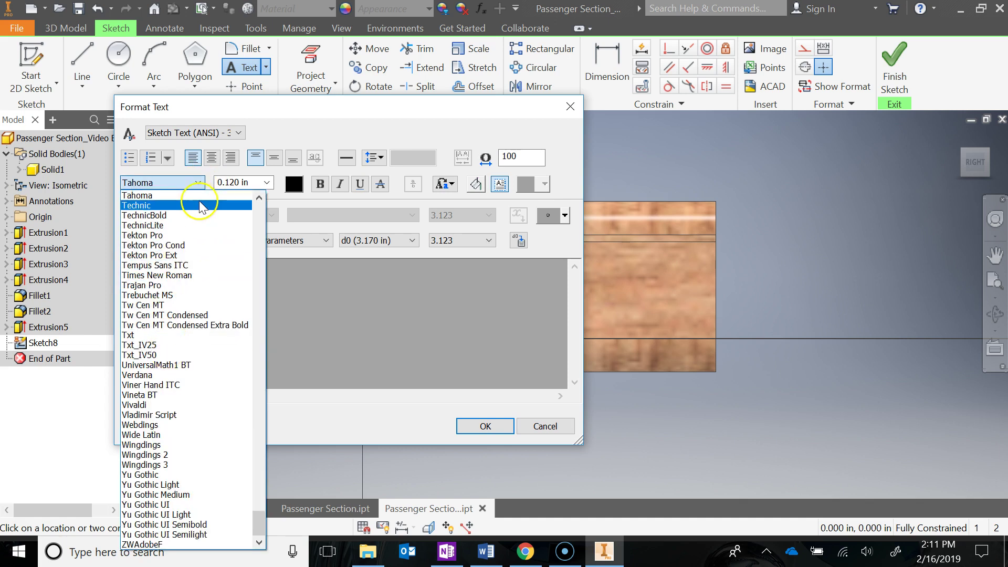
{"action": "left_click", "coordinate": [196, 183]}
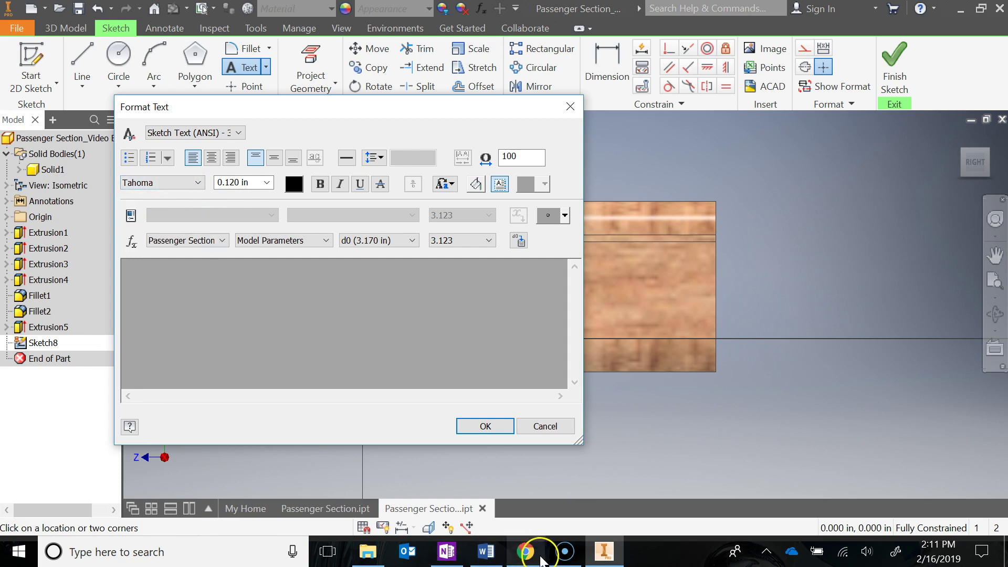
{"action": "left_click", "coordinate": [475, 550]}
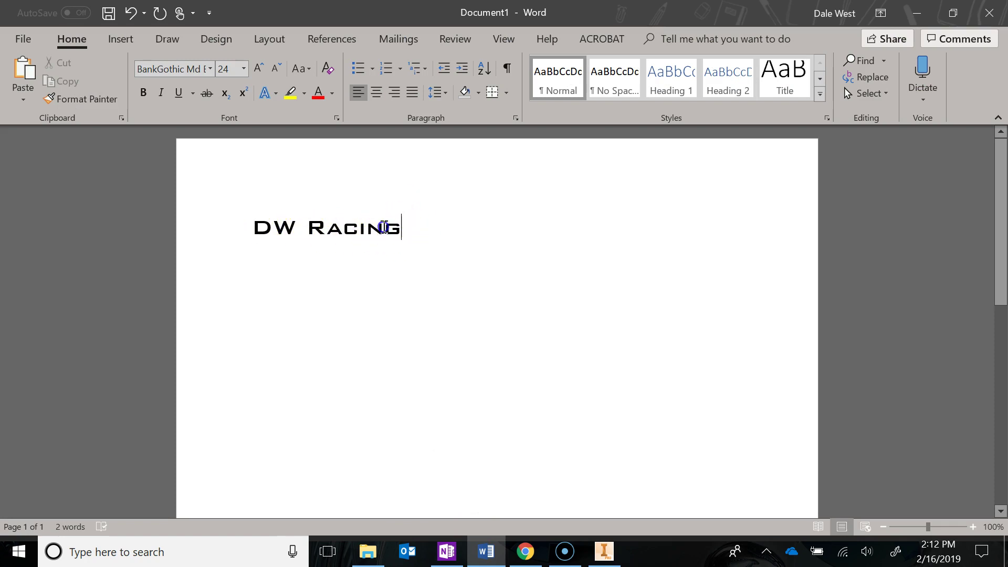
Confirm in Word that the DW Racing heading's font is BankGothic Md BT
{"action": "left_click_drag", "start_coordinate": [403, 229], "coordinate": [243, 222]}
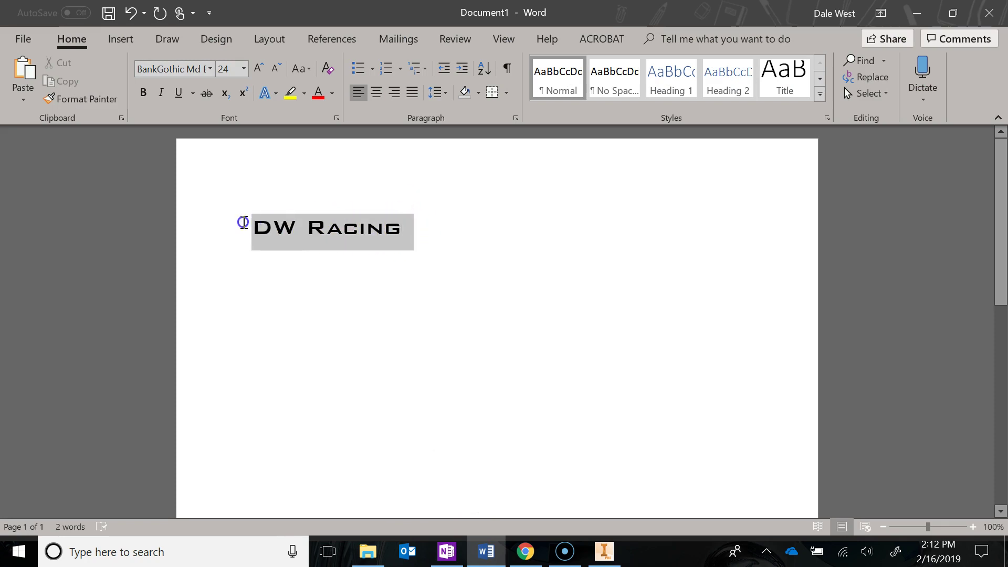
{"action": "left_click", "coordinate": [209, 69]}
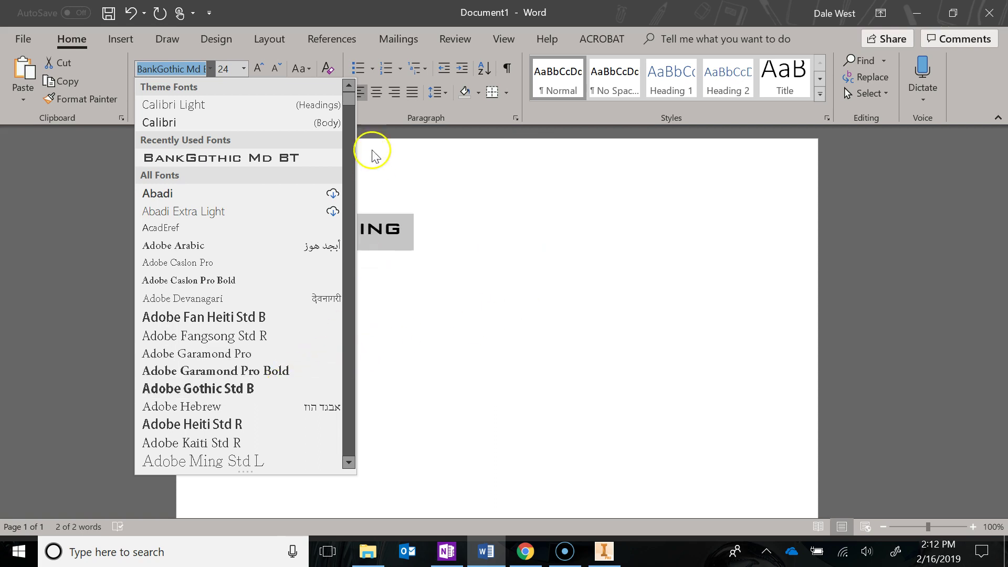
{"action": "left_click_drag", "start_coordinate": [348, 110], "coordinate": [350, 152]}
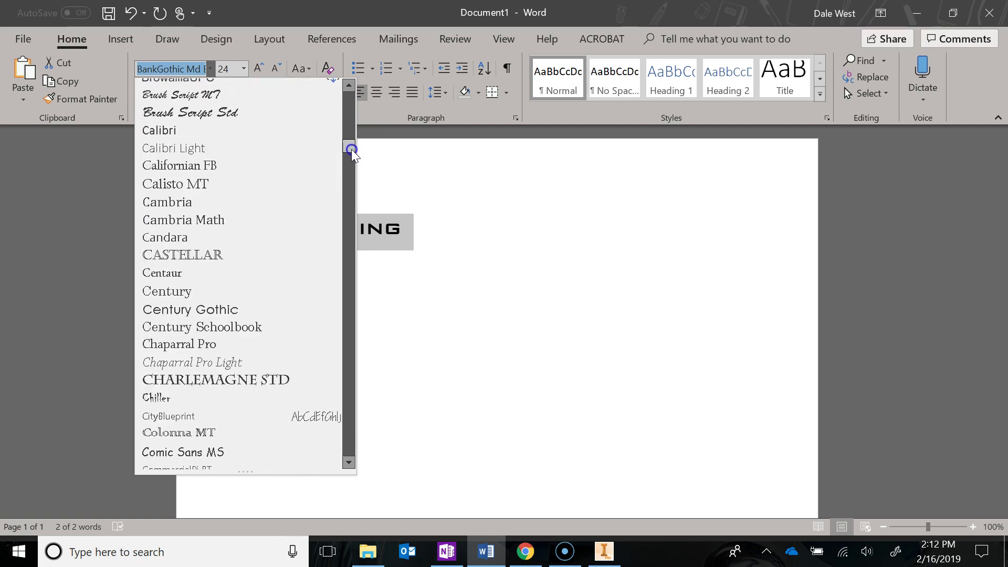
{"action": "mouse_move", "coordinate": [352, 152]}
{"action": "left_mouse_down"}
{"action": "mouse_move", "coordinate": [349, 167]}
{"action": "mouse_move", "coordinate": [348, 128]}
{"action": "left_mouse_up"}
{"action": "left_click", "coordinate": [441, 173]}
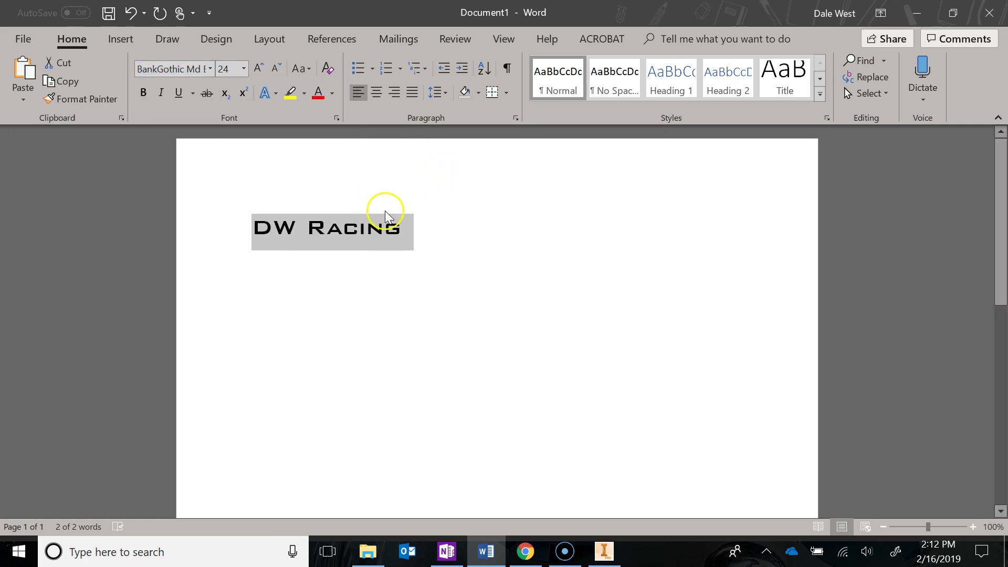
{"action": "left_click", "coordinate": [212, 70]}
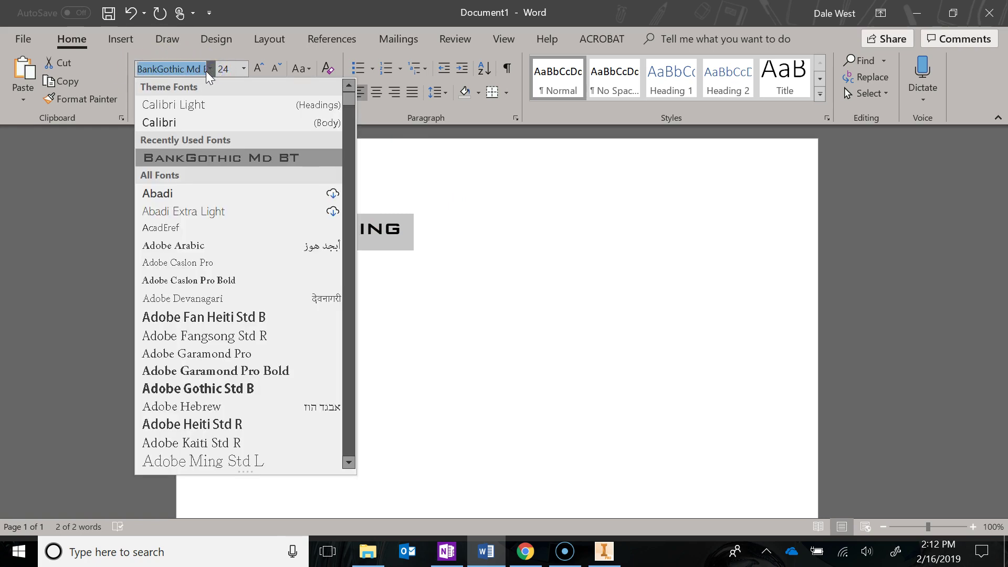
{"action": "left_click", "coordinate": [211, 69]}
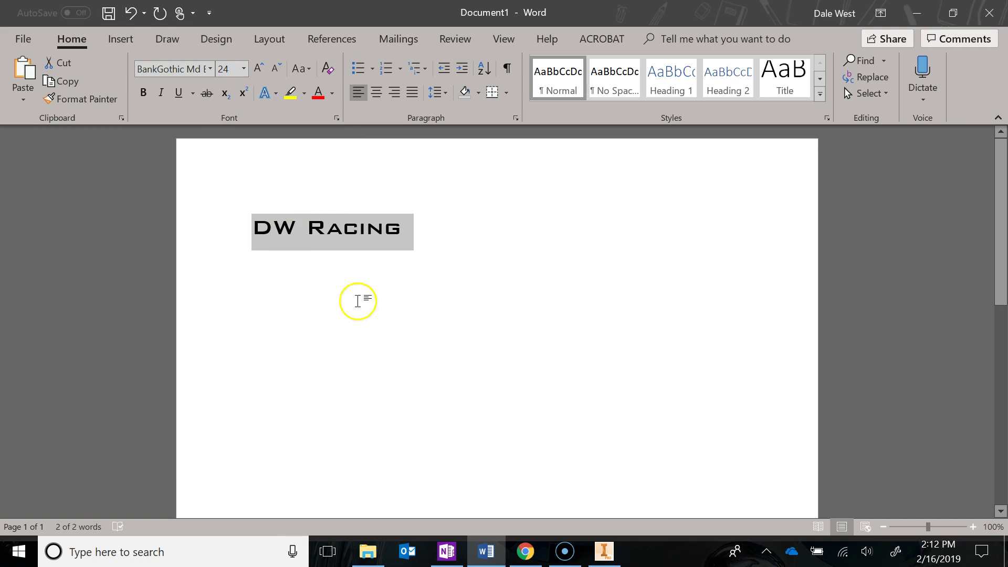
{"action": "left_click", "coordinate": [602, 551]}
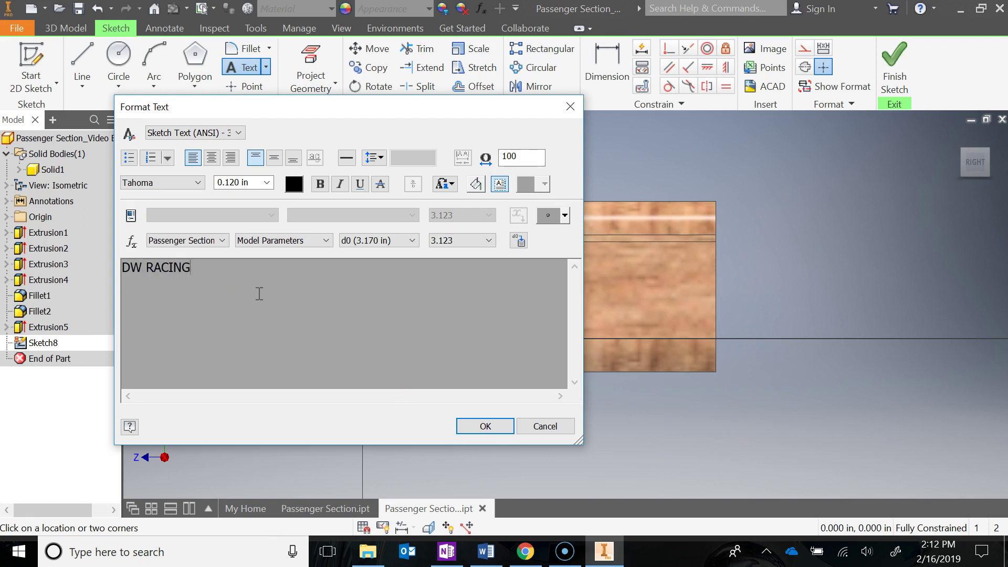
Select the DW RACING sketch text and change its font to BankGothic Md BT
{"action": "left_click", "coordinate": [222, 283]}
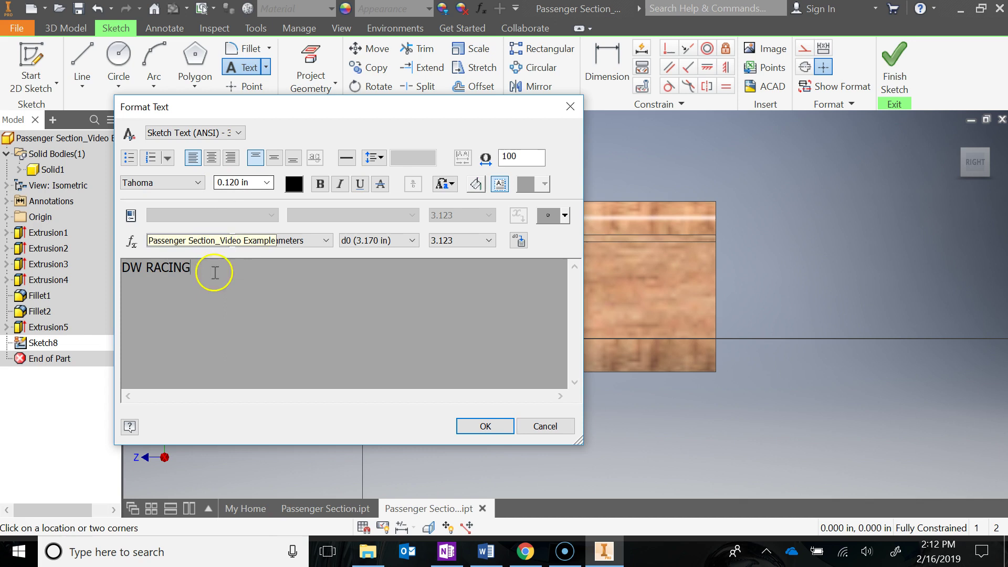
{"action": "left_click", "coordinate": [208, 308]}
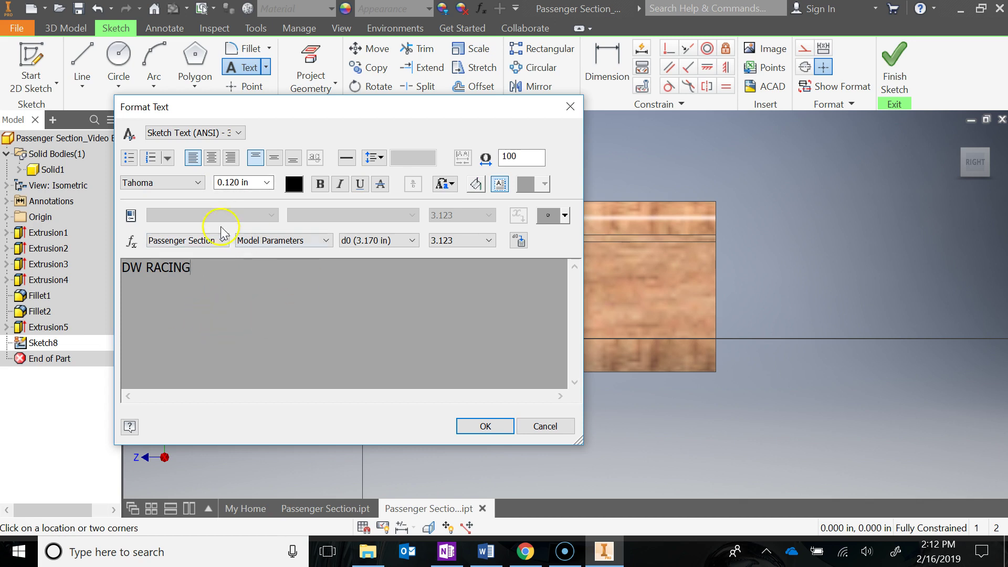
{"action": "left_click_drag", "start_coordinate": [225, 269], "coordinate": [92, 270]}
{"action": "left_click", "coordinate": [176, 183]}
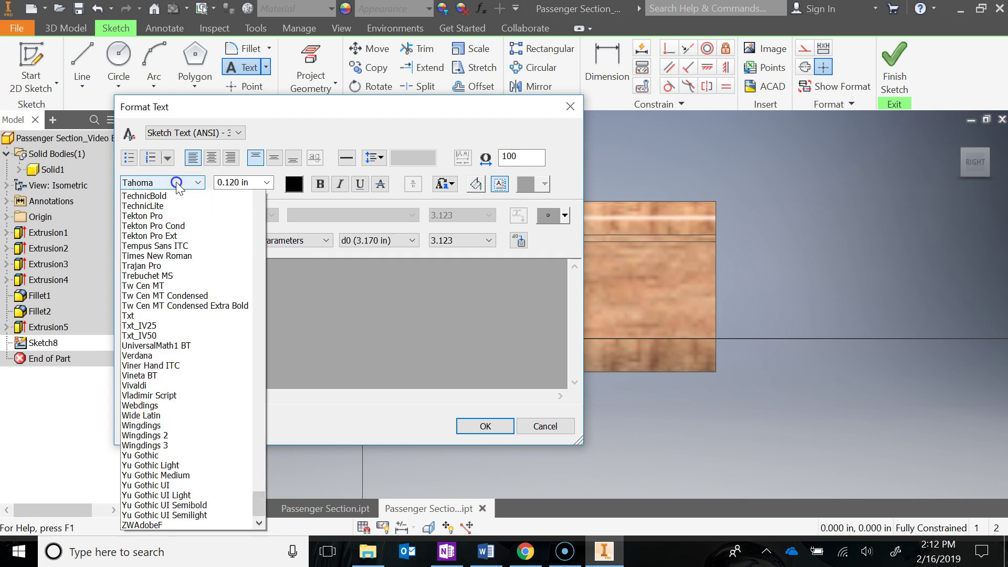
{"action": "left_click_drag", "start_coordinate": [258, 523], "coordinate": [292, 273]}
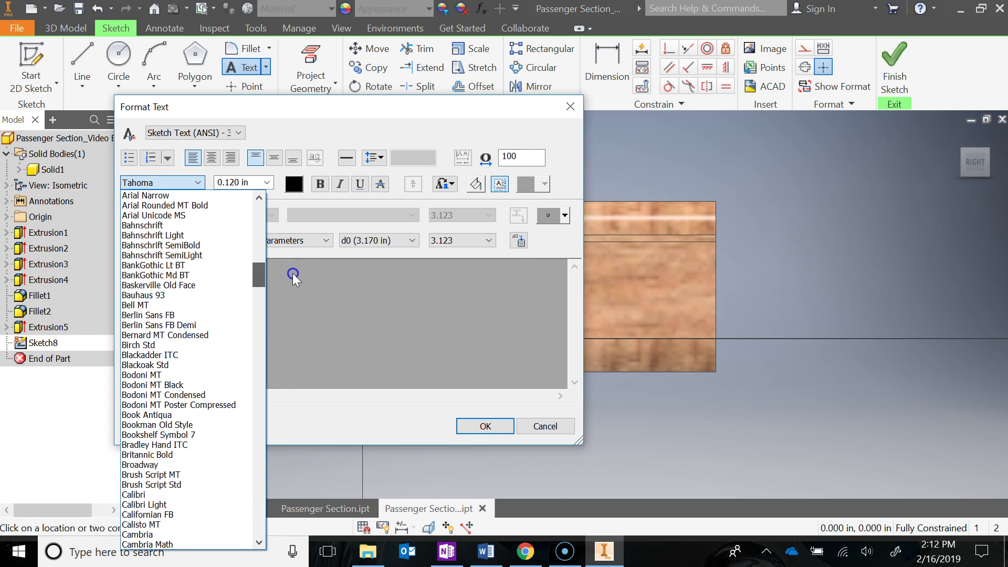
{"action": "left_click", "coordinate": [183, 277]}
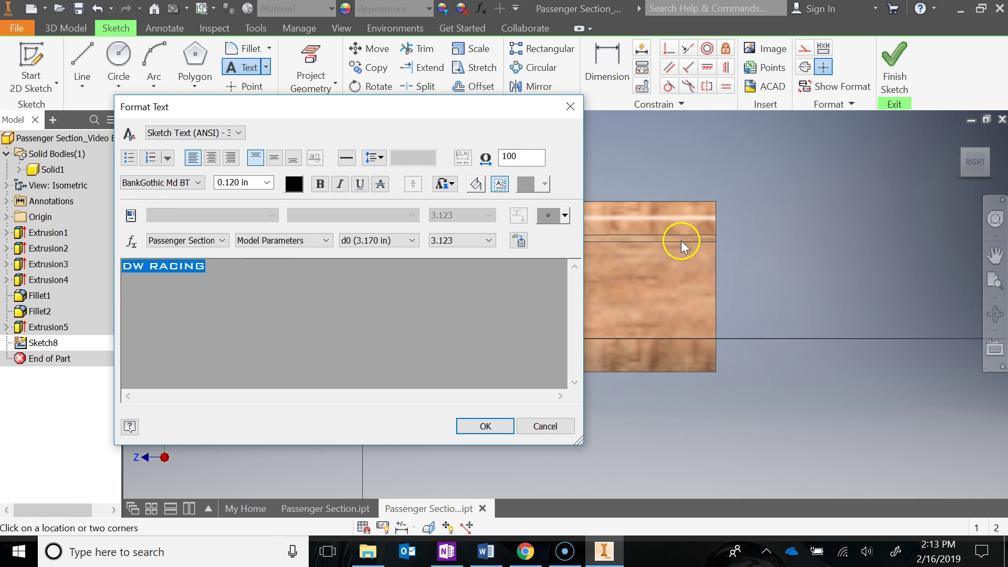
Set the text height to 0.240 in, make it bold, and place it
{"action": "left_click", "coordinate": [267, 182]}
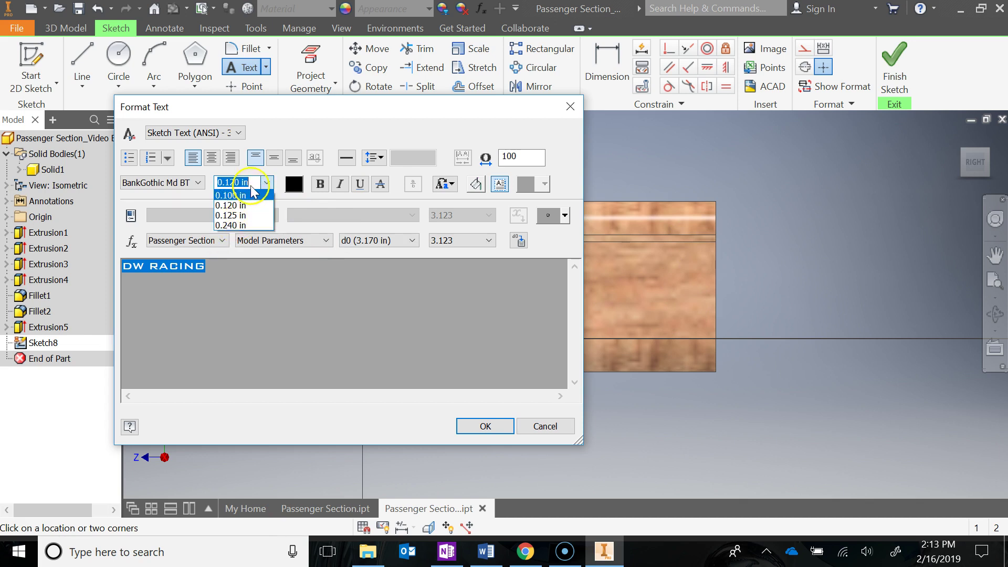
{"action": "left_click", "coordinate": [241, 225]}
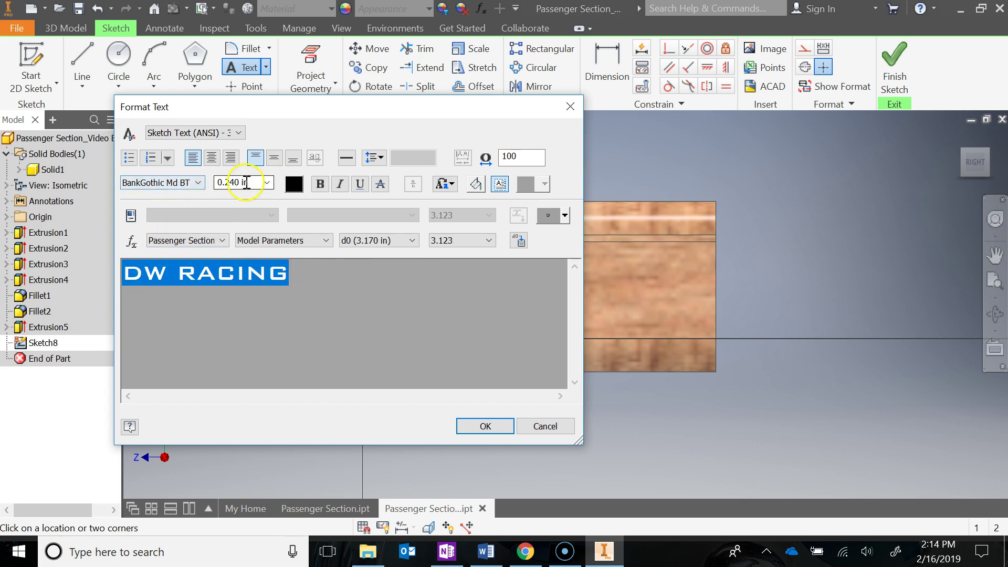
{"action": "left_click", "coordinate": [322, 184]}
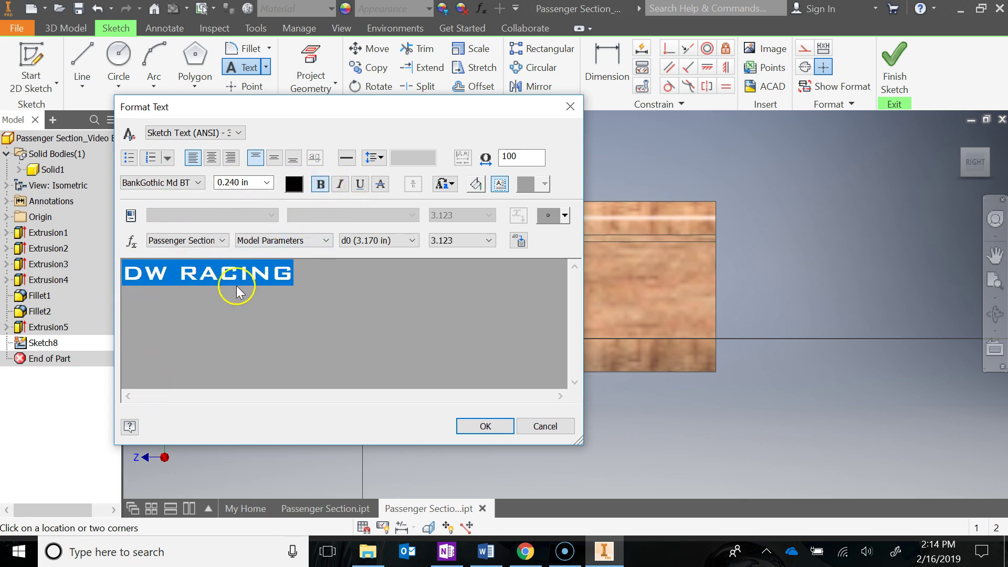
{"action": "left_click", "coordinate": [477, 429]}
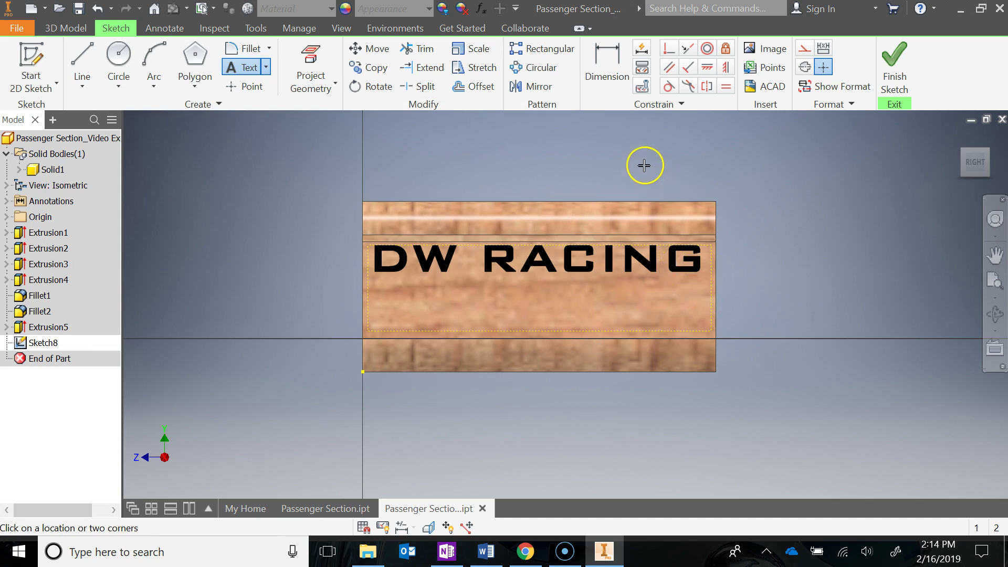
Reopen the DW RACING text, check its formatting, and confirm it unchanged
{"action": "left_click", "coordinate": [241, 67]}
{"action": "key", "text": "Escape"}
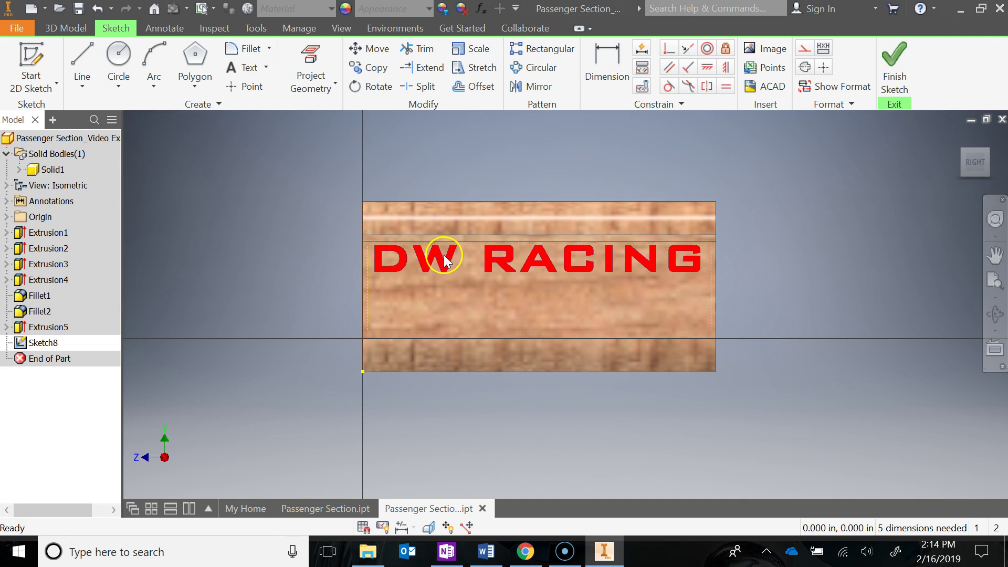
{"action": "double_click", "coordinate": [444, 263]}
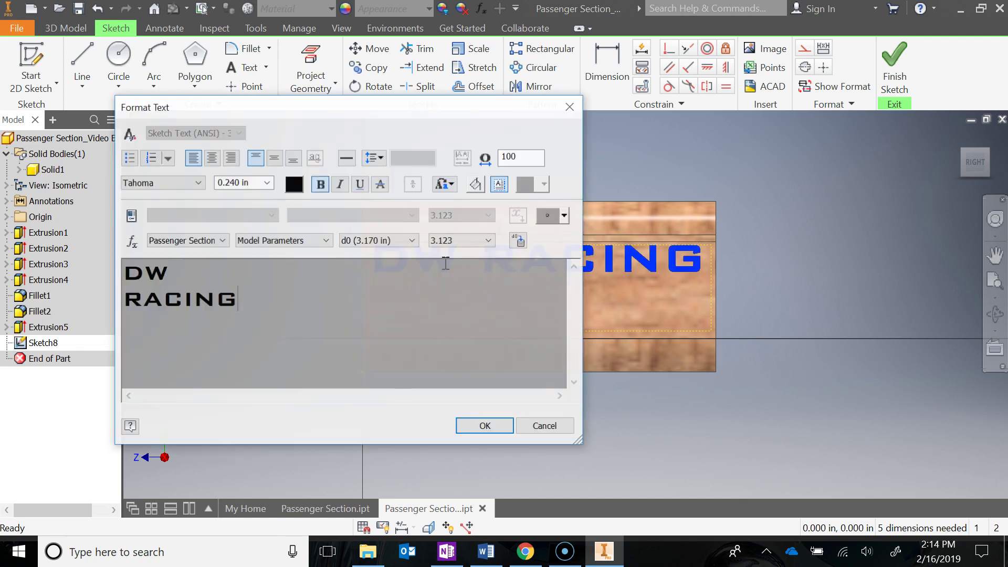
{"action": "mouse_move", "coordinate": [243, 299]}
{"action": "left_mouse_down"}
{"action": "mouse_move", "coordinate": [107, 285]}
{"action": "mouse_move", "coordinate": [107, 265]}
{"action": "left_mouse_up"}
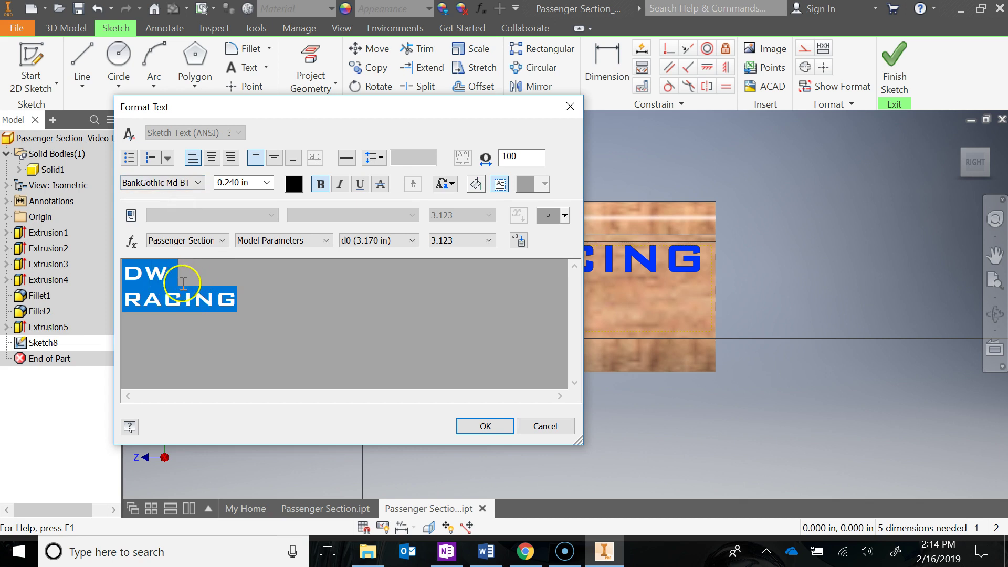
{"action": "left_click", "coordinate": [254, 297]}
{"action": "left_click_drag", "start_coordinate": [254, 297], "coordinate": [118, 275]}
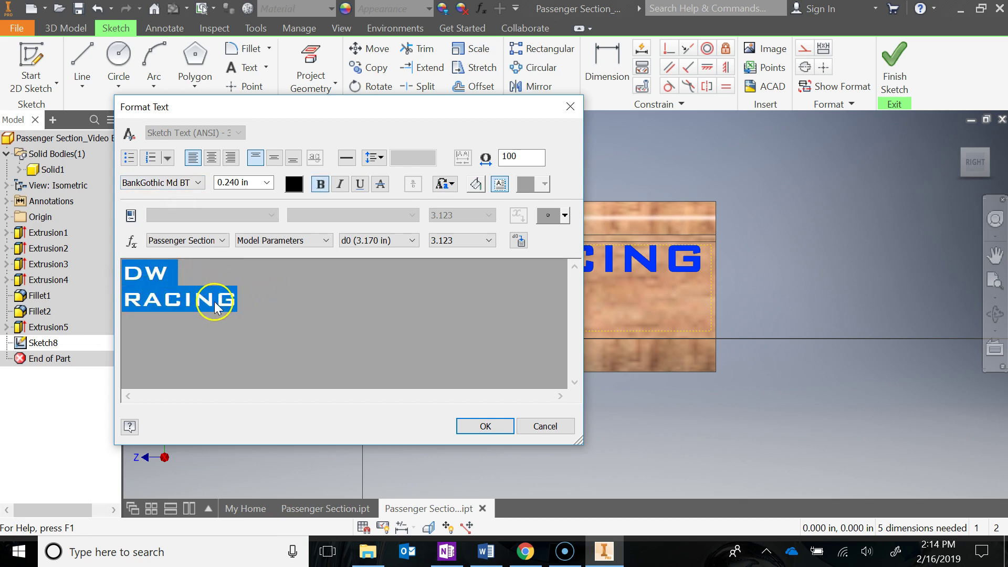
{"action": "left_click", "coordinate": [496, 426]}
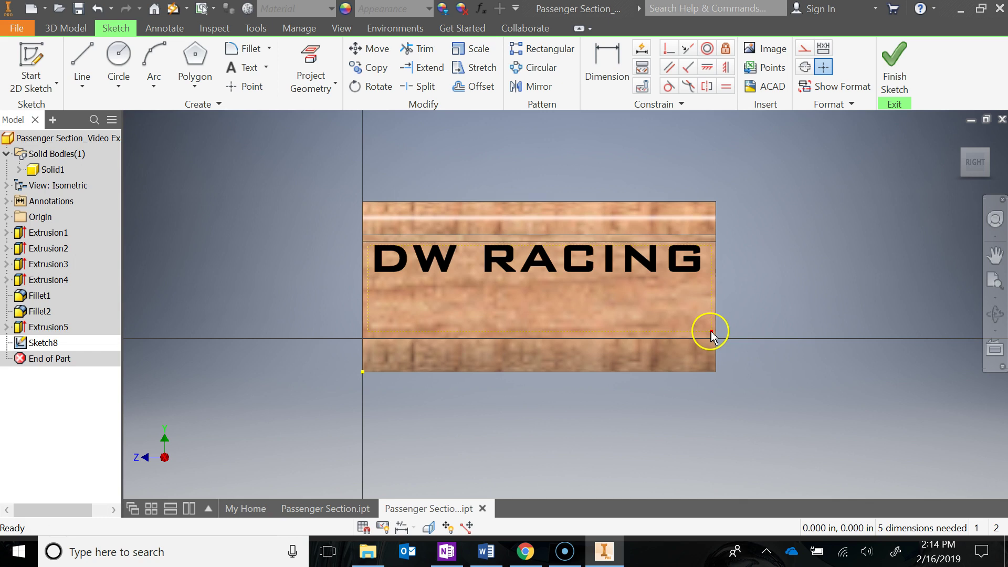
Shrink the text frame to fit, move DW RACING lower, and finish the sketch
{"action": "left_click_drag", "start_coordinate": [710, 332], "coordinate": [708, 278]}
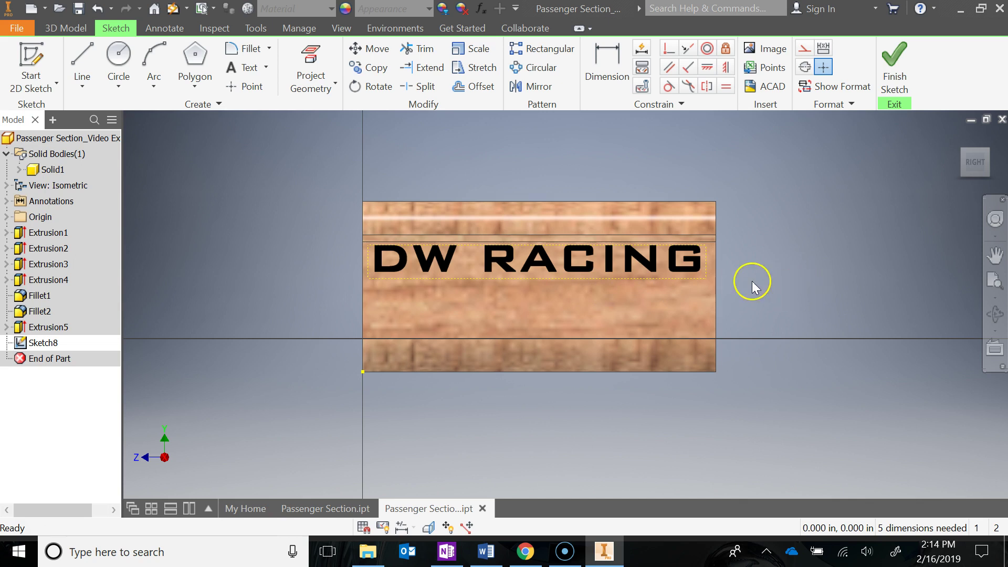
{"action": "left_click_drag", "start_coordinate": [565, 257], "coordinate": [570, 283]}
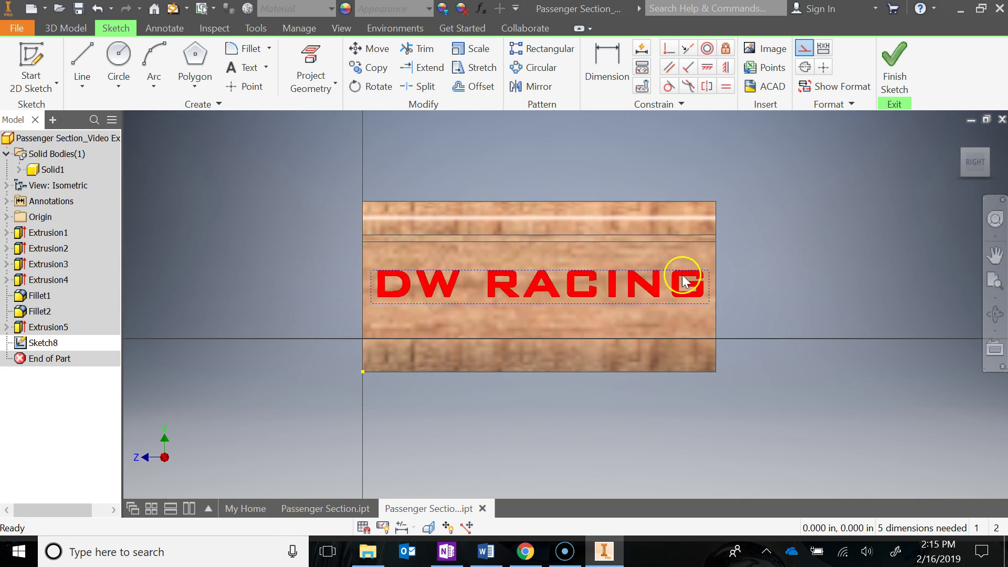
{"action": "left_click", "coordinate": [896, 66]}
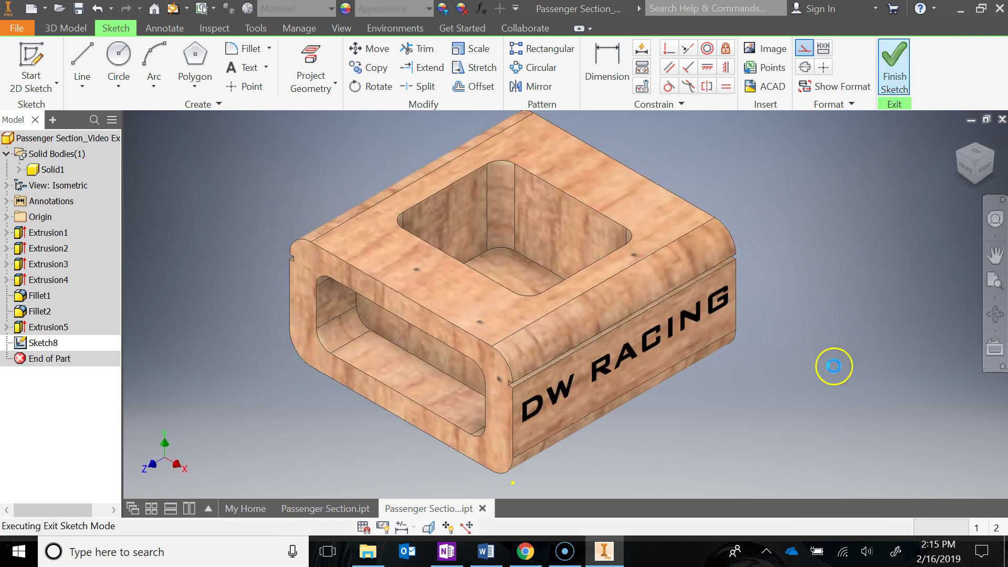
Emboss the DW RACING sketch text as profile, changing depth from 0.1 in to 0.05 in
{"action": "middle_click_drag", "start_coordinate": [735, 380], "coordinate": [727, 353]}
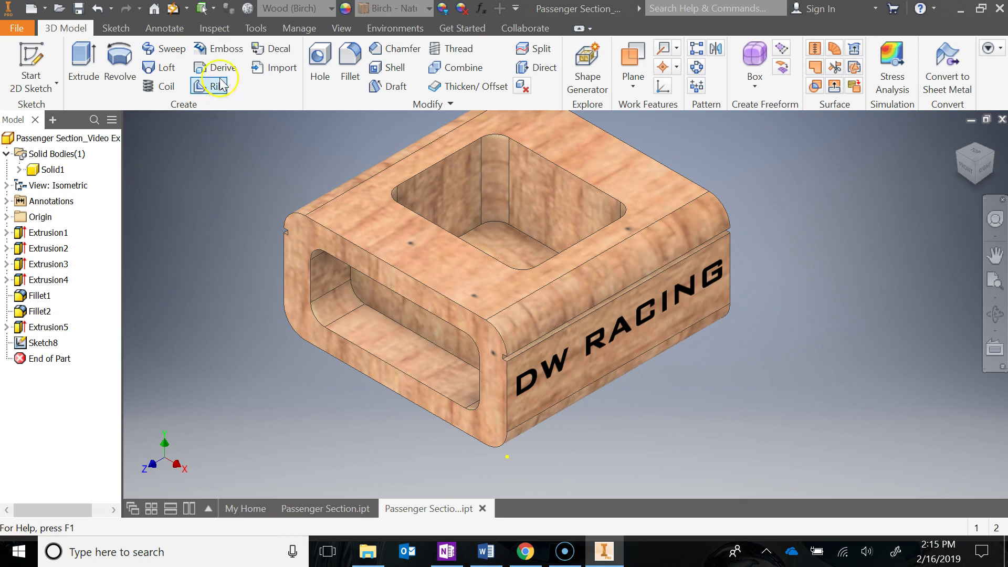
{"action": "left_click", "coordinate": [228, 50]}
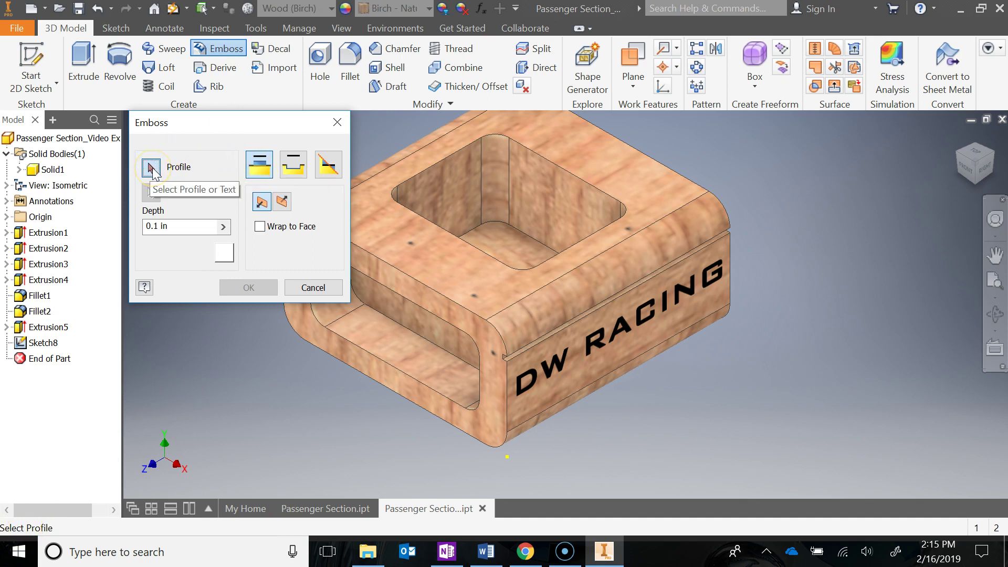
{"action": "left_click", "coordinate": [557, 366]}
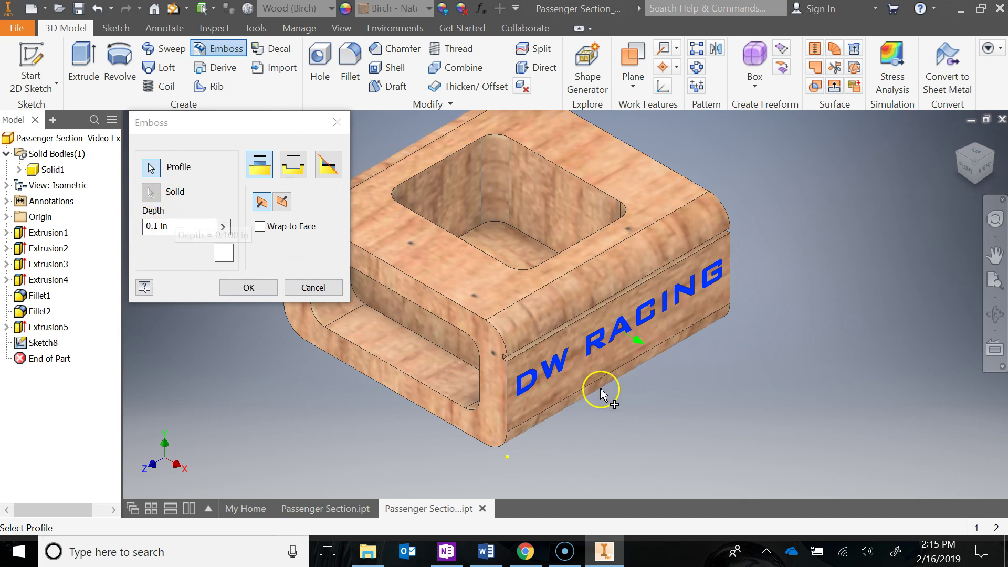
{"action": "left_click", "coordinate": [288, 167]}
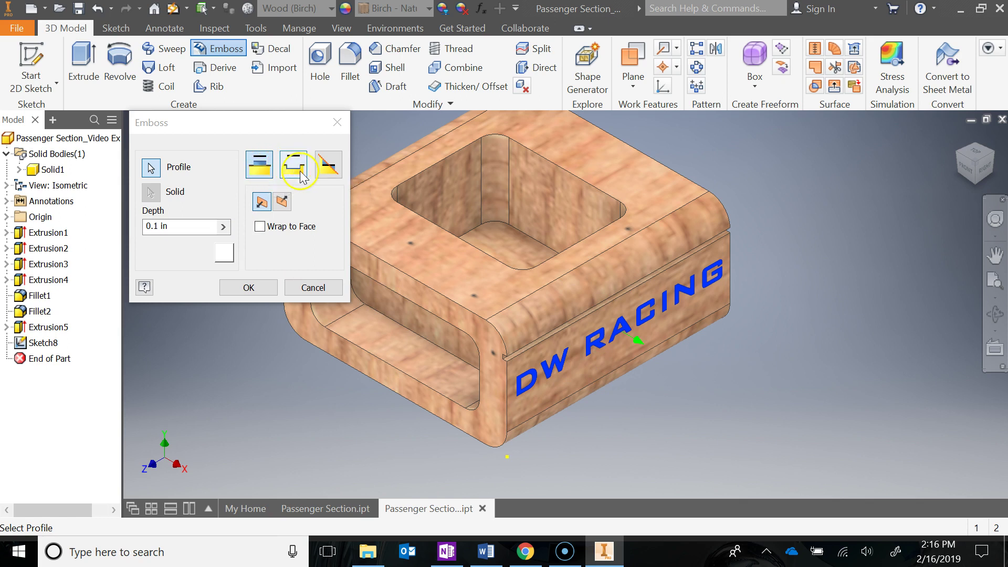
{"action": "left_click", "coordinate": [263, 170]}
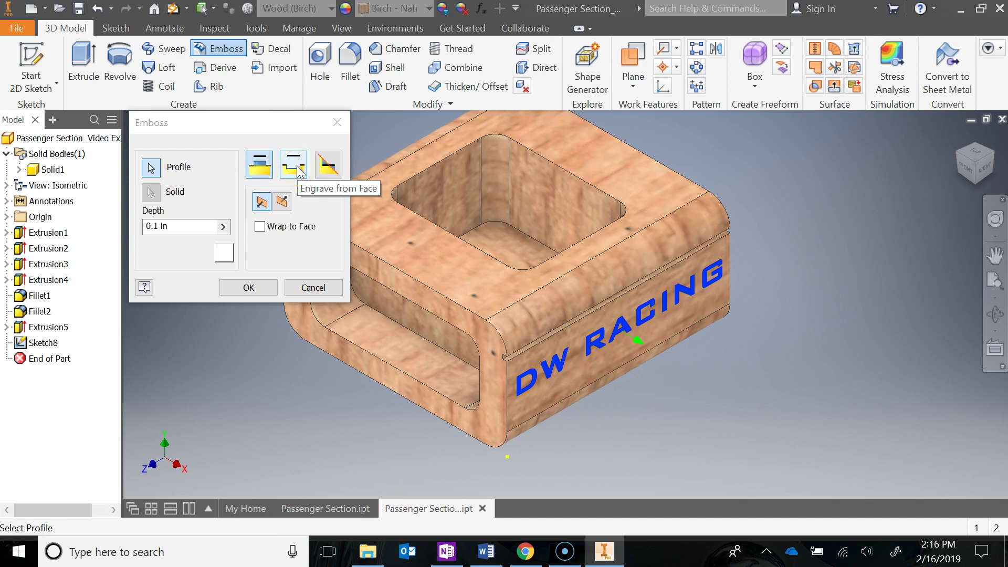
{"action": "left_click", "coordinate": [152, 225]}
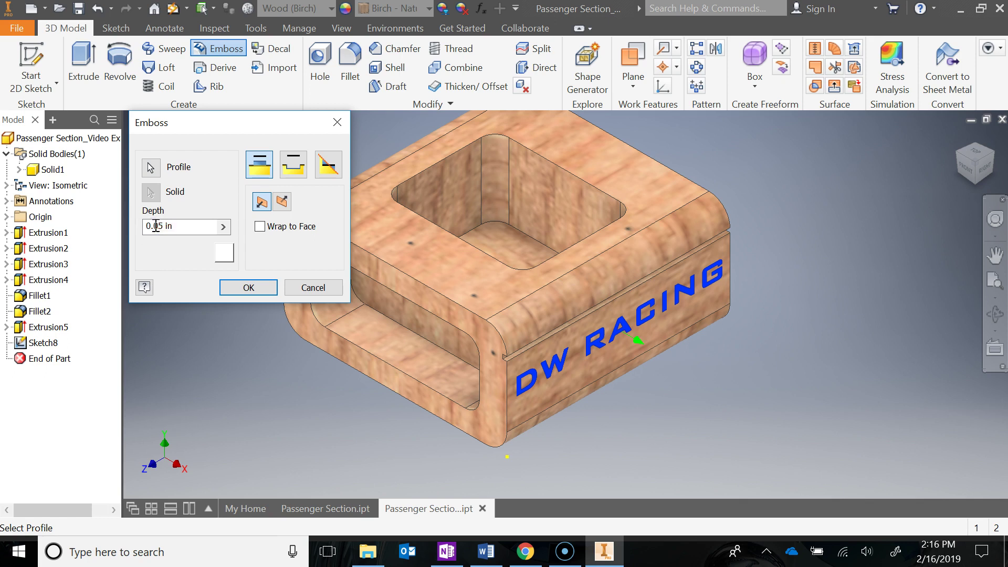
Apply the 0.05 in emboss, trace the failure to a self-intersecting loop, and cancel
{"action": "left_click", "coordinate": [254, 289]}
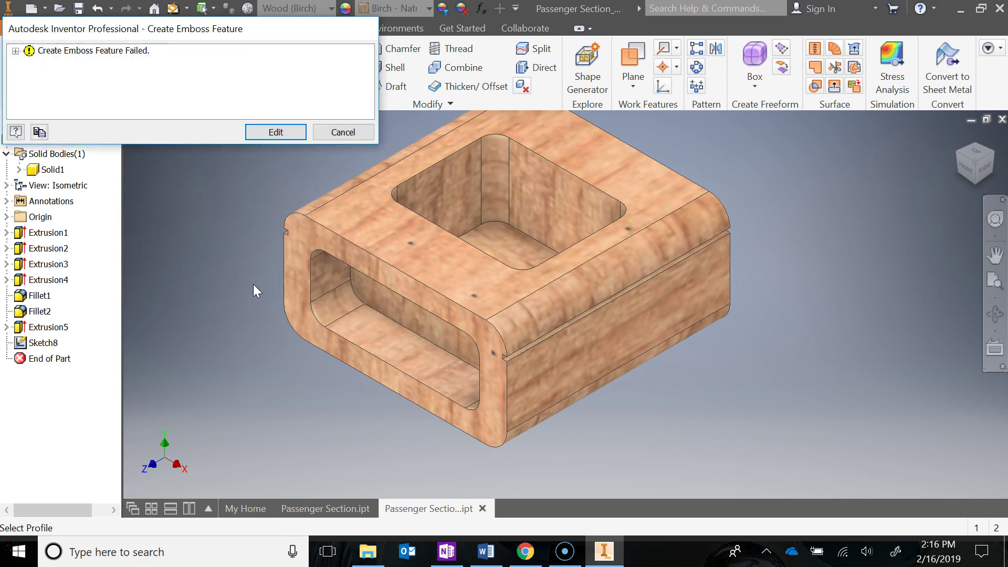
{"action": "left_click", "coordinate": [293, 133]}
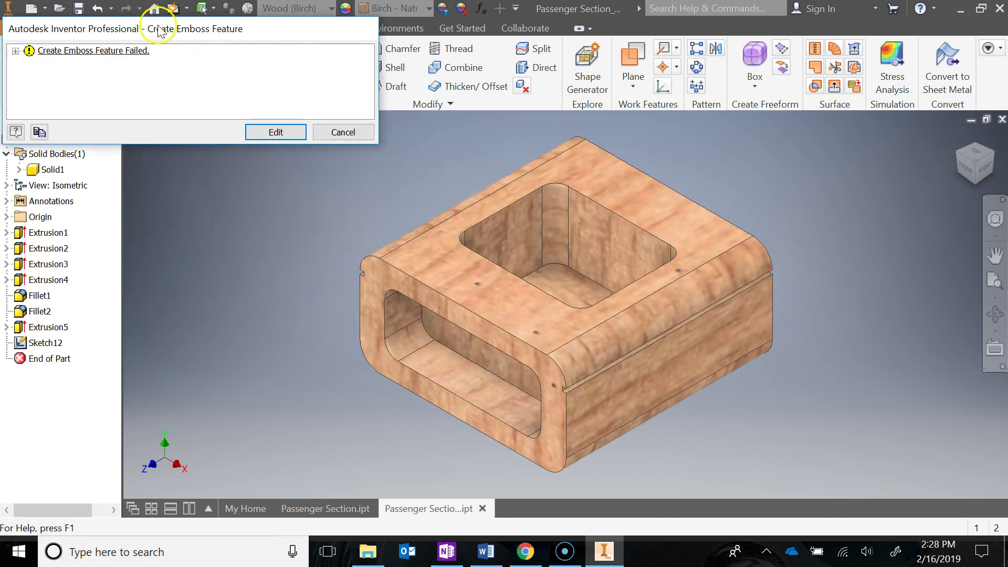
{"action": "left_click", "coordinate": [16, 50]}
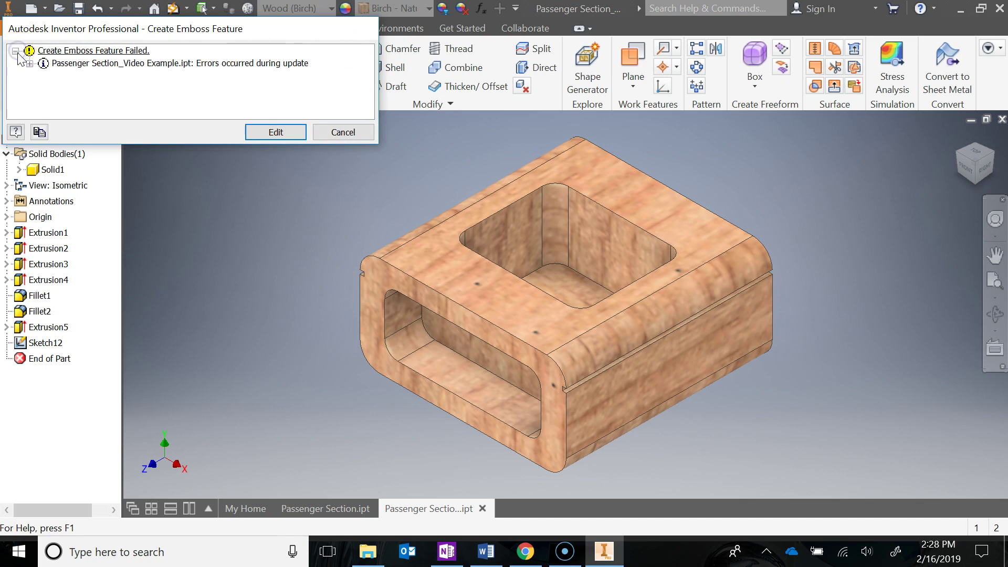
{"action": "left_click", "coordinate": [33, 64]}
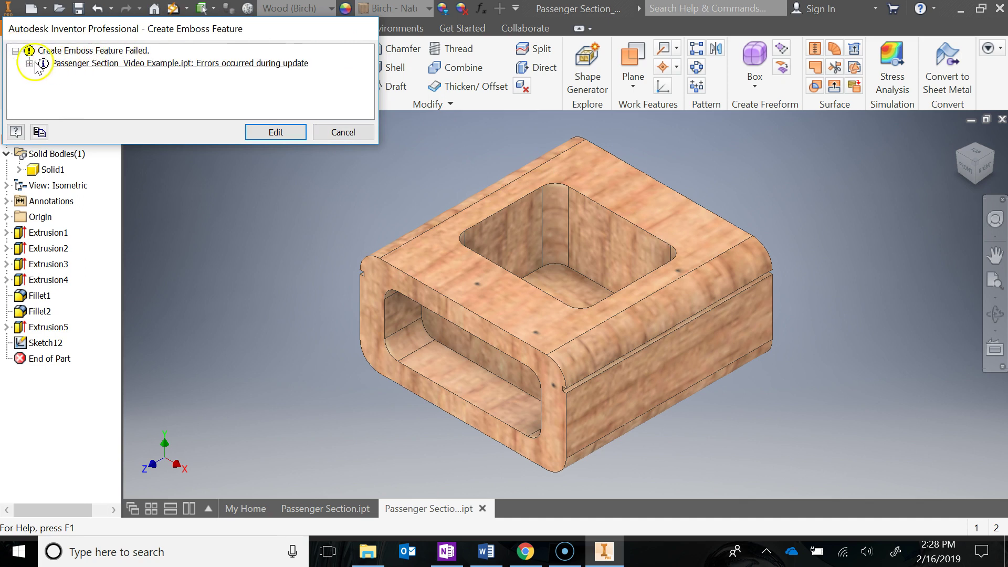
{"action": "left_click", "coordinate": [29, 64]}
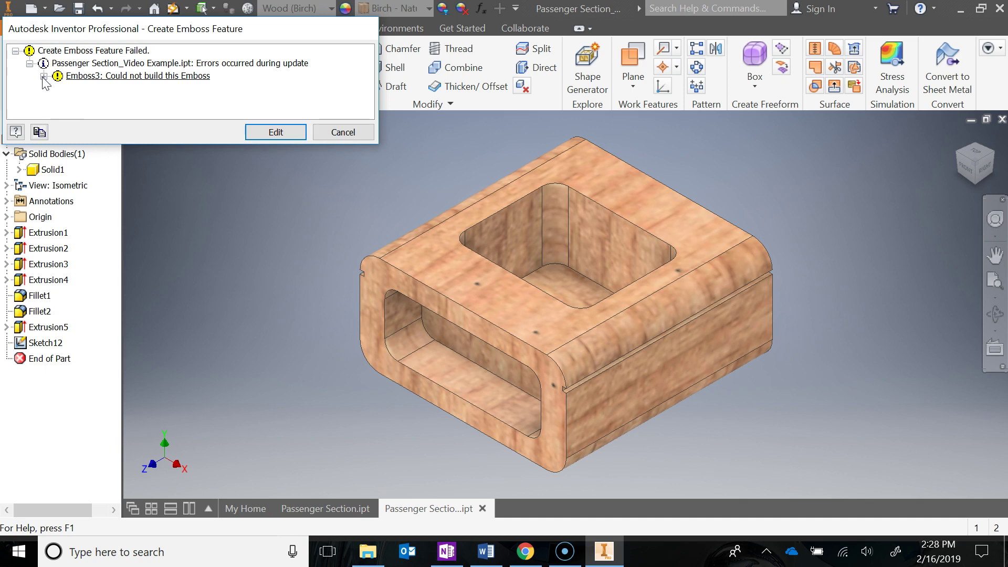
{"action": "left_click", "coordinate": [44, 76]}
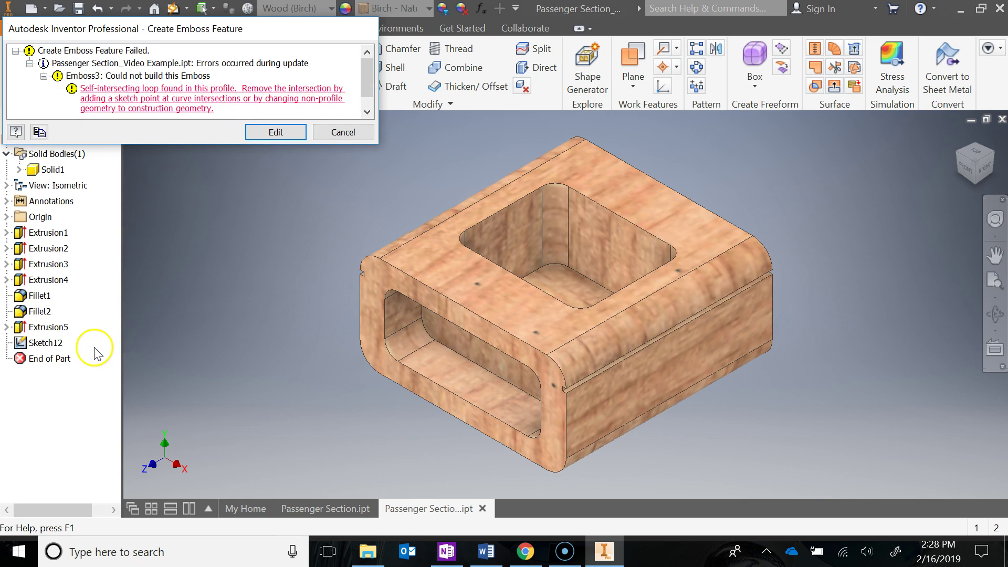
{"action": "left_click", "coordinate": [343, 133]}
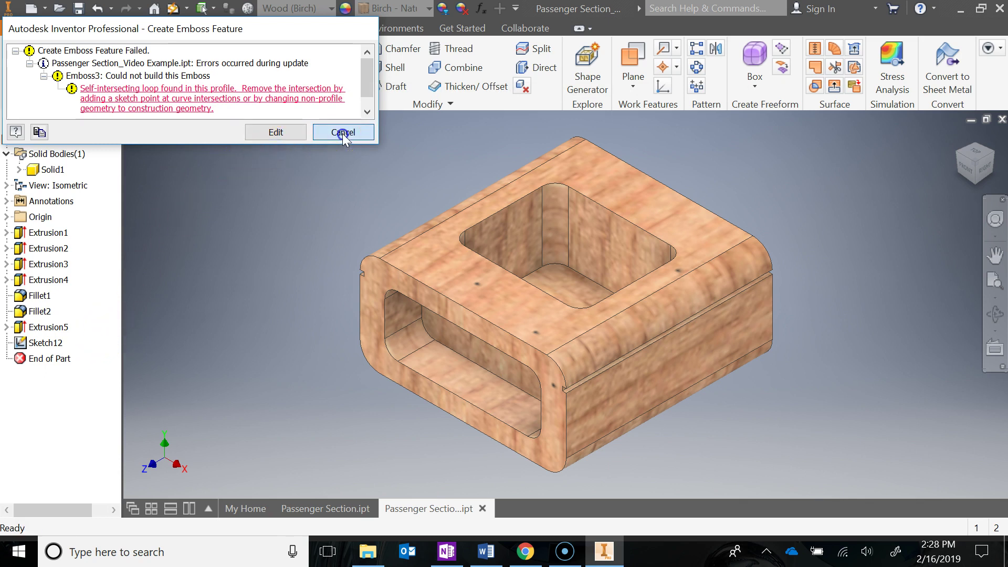
Reformat the DW RACING sketch text to Adobe Gothic Std at 0.400 in
{"action": "double_click", "coordinate": [22, 344]}
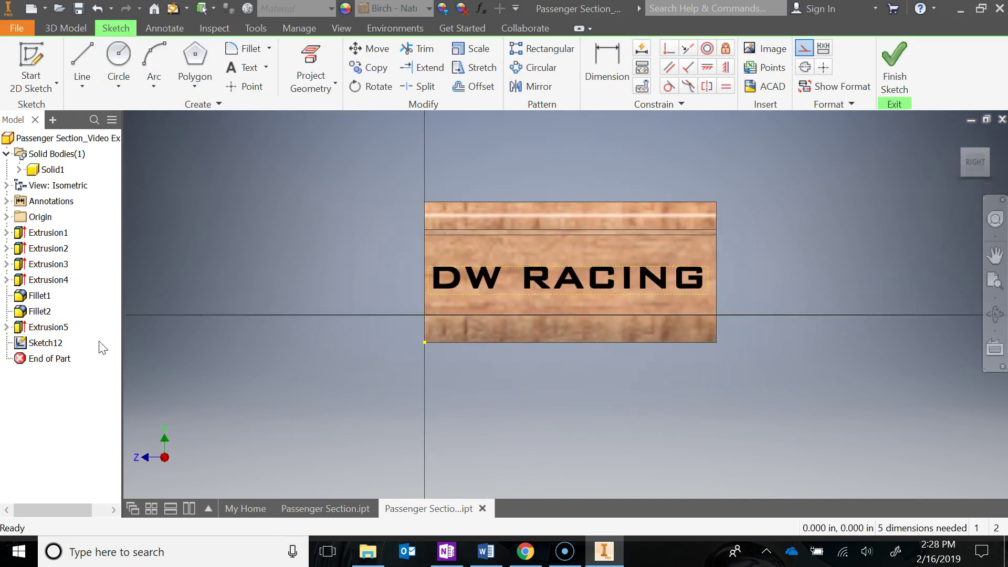
{"action": "left_click", "coordinate": [523, 288]}
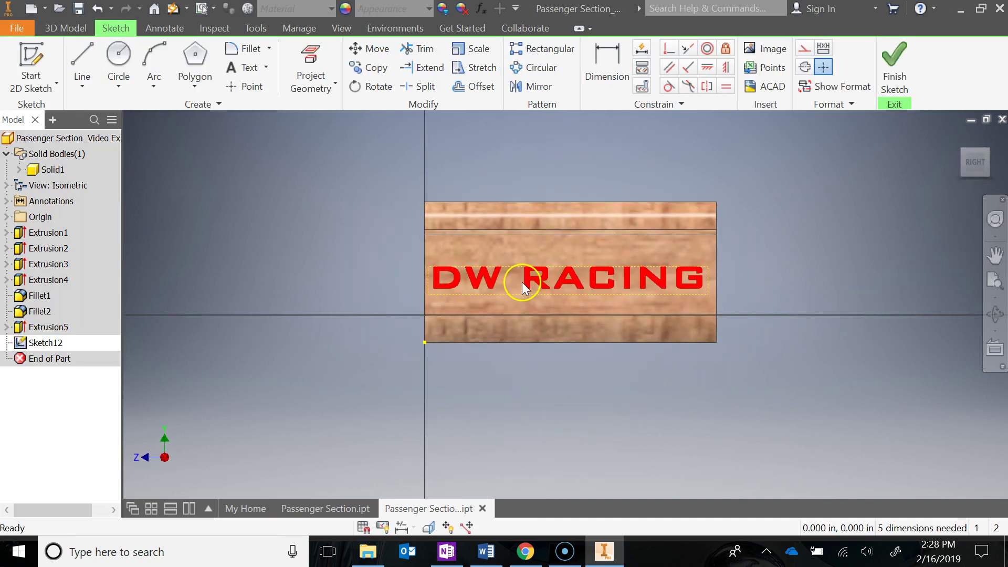
{"action": "double_click", "coordinate": [493, 283]}
{"action": "left_click_drag", "start_coordinate": [247, 299], "coordinate": [102, 264]}
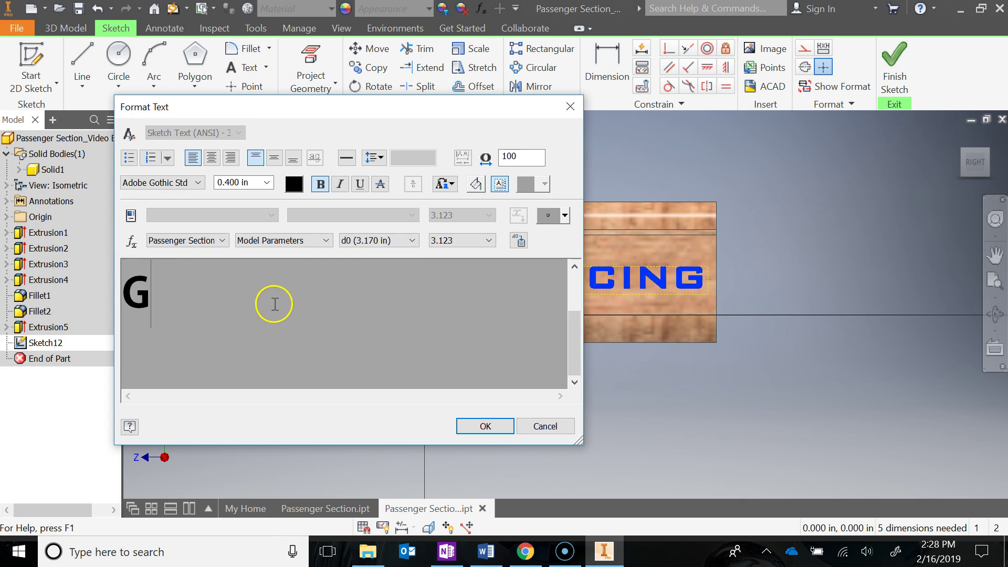
{"action": "scroll", "coordinate": [270, 304], "scroll_direction": "up", "scroll_amount": 2}
{"action": "scroll", "coordinate": [232, 310], "scroll_direction": "down", "scroll_amount": 1}
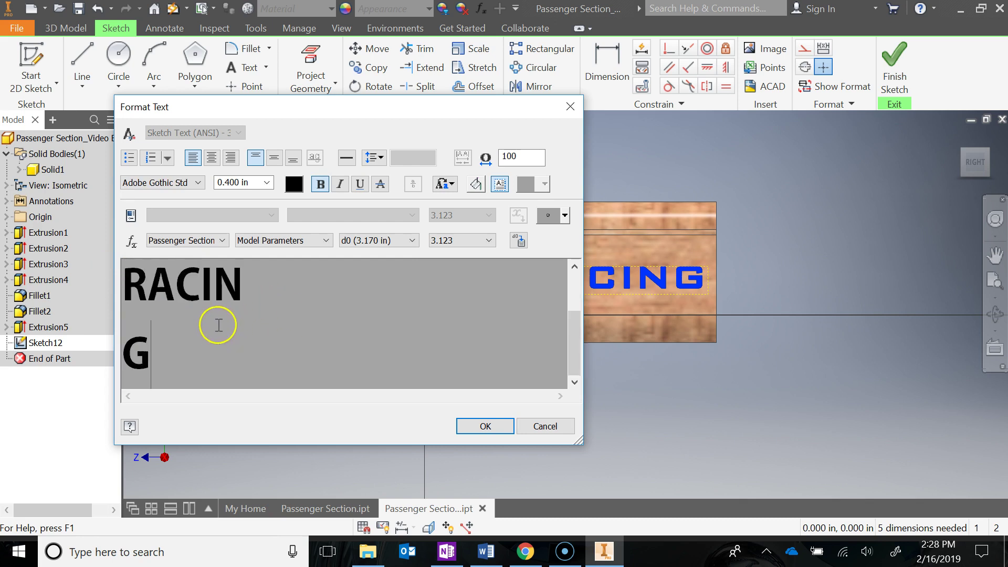
{"action": "left_click_drag", "start_coordinate": [163, 331], "coordinate": [129, 234]}
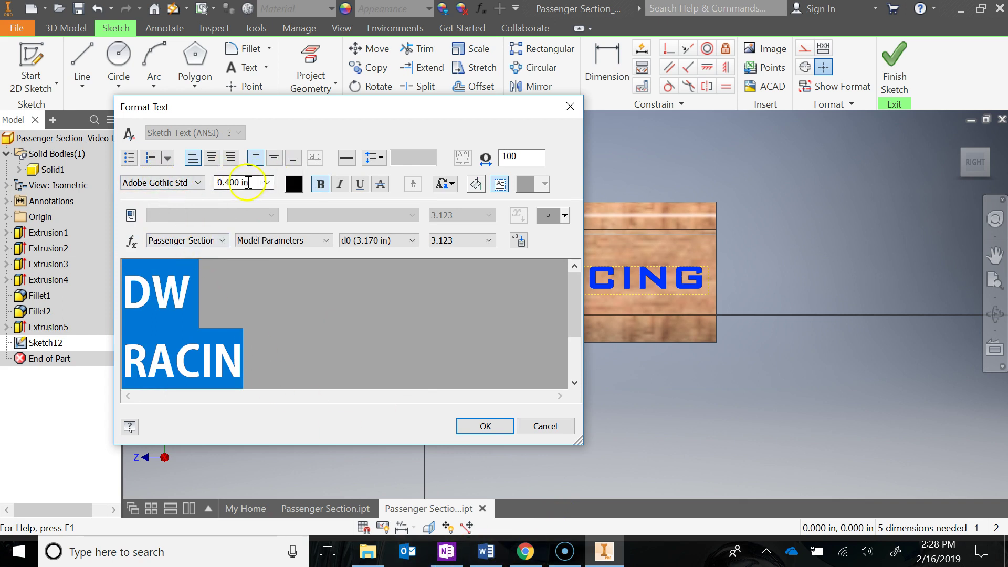
{"action": "left_click", "coordinate": [484, 426]}
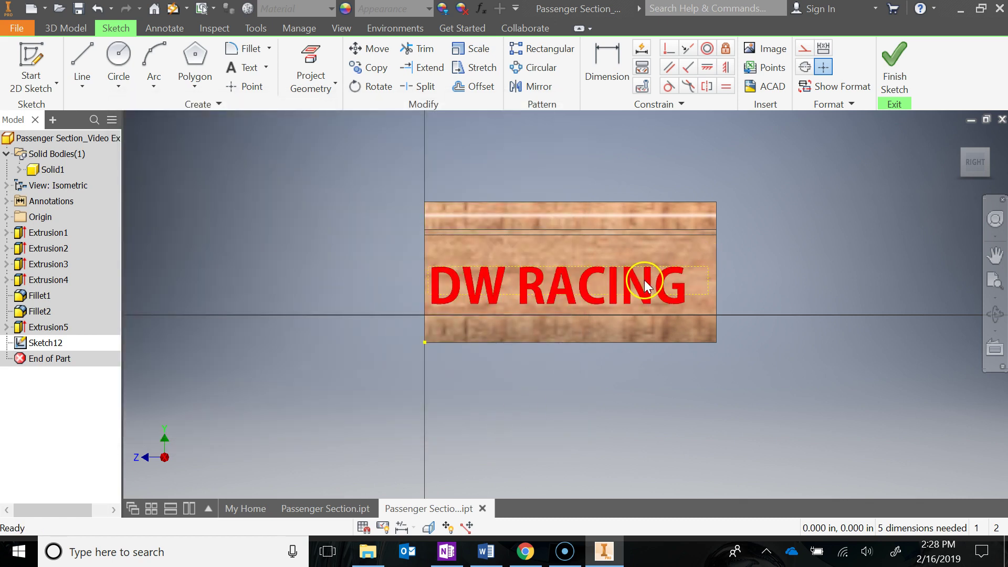
Move the DW RACING text higher and slightly right on the side face, finishing Sketch12
{"action": "left_click_drag", "start_coordinate": [644, 279], "coordinate": [648, 266]}
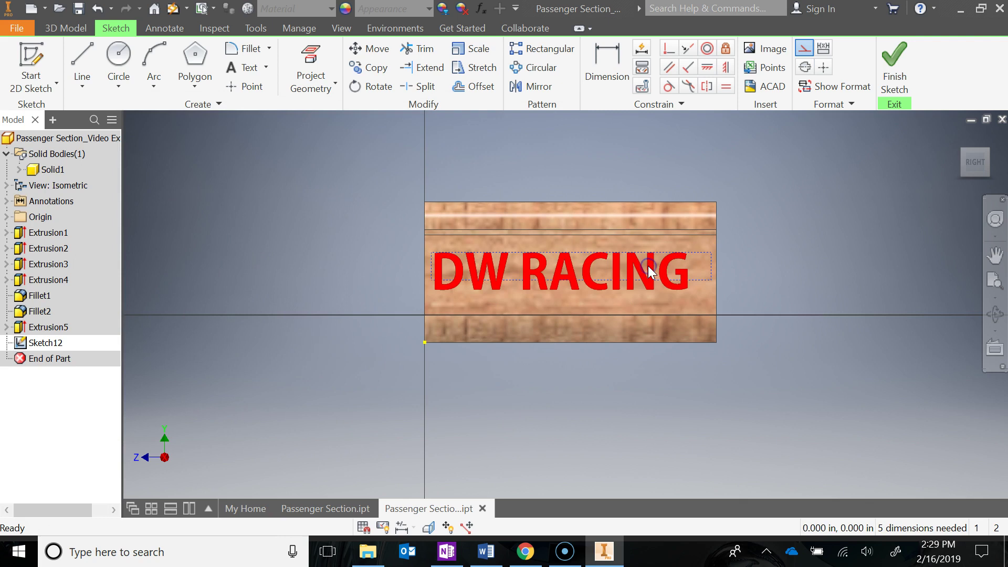
{"action": "left_click", "coordinate": [891, 84]}
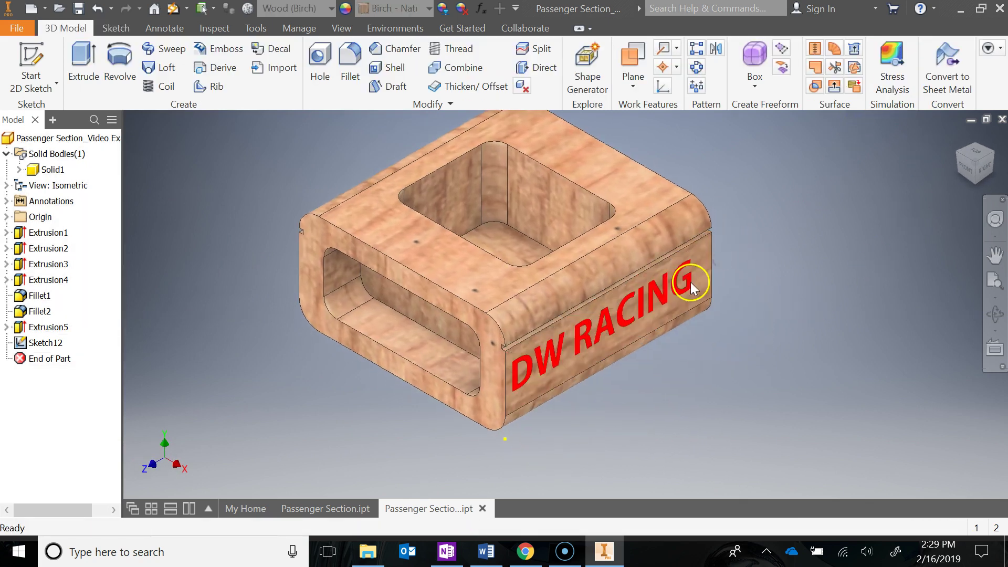
{"action": "double_click", "coordinate": [31, 343]}
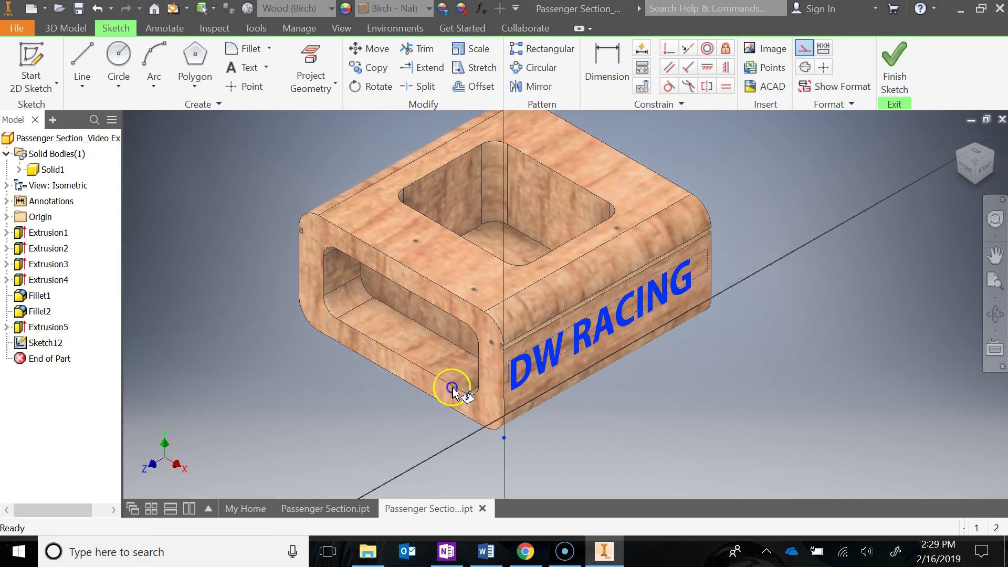
{"action": "left_click_drag", "start_coordinate": [585, 281], "coordinate": [595, 282]}
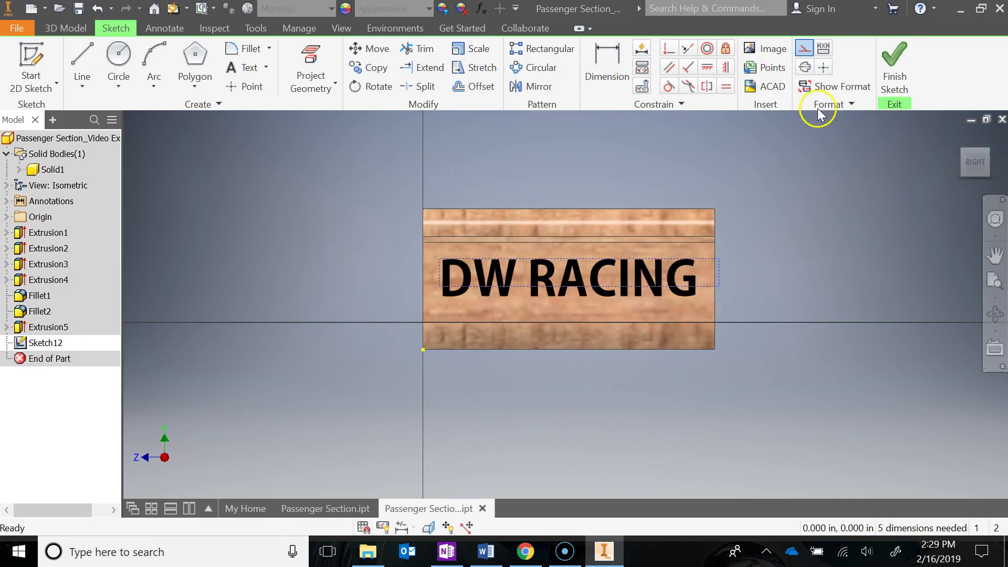
{"action": "left_click", "coordinate": [899, 73]}
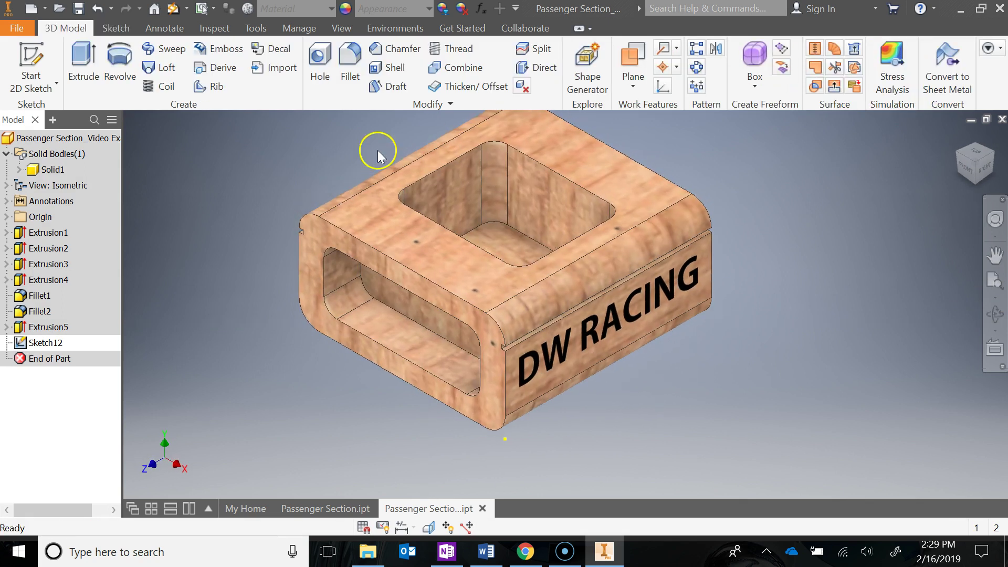
Emboss the DW RACING text 0.05 in deep into the side face as Emboss3
{"action": "left_click", "coordinate": [226, 49]}
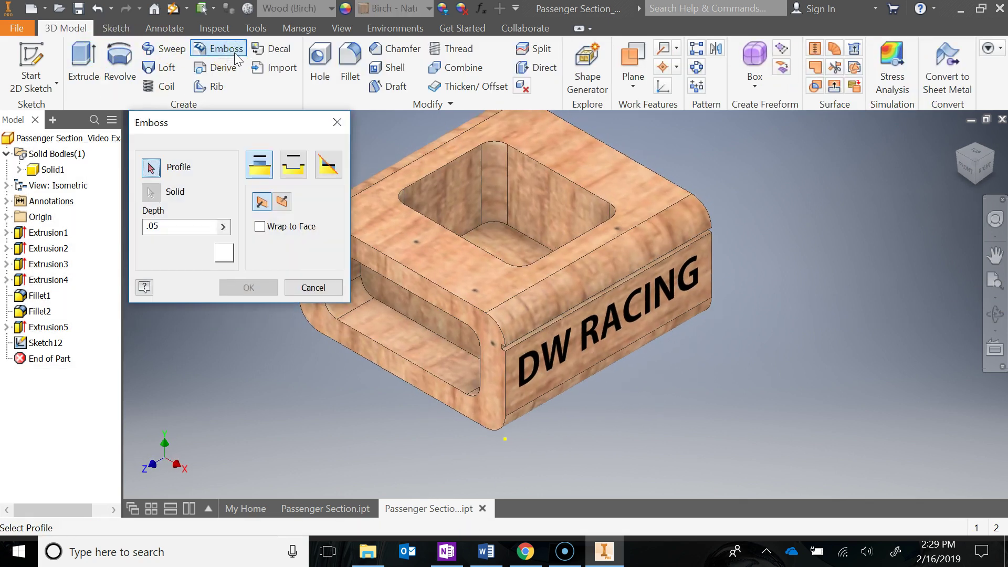
{"action": "left_click", "coordinate": [558, 352]}
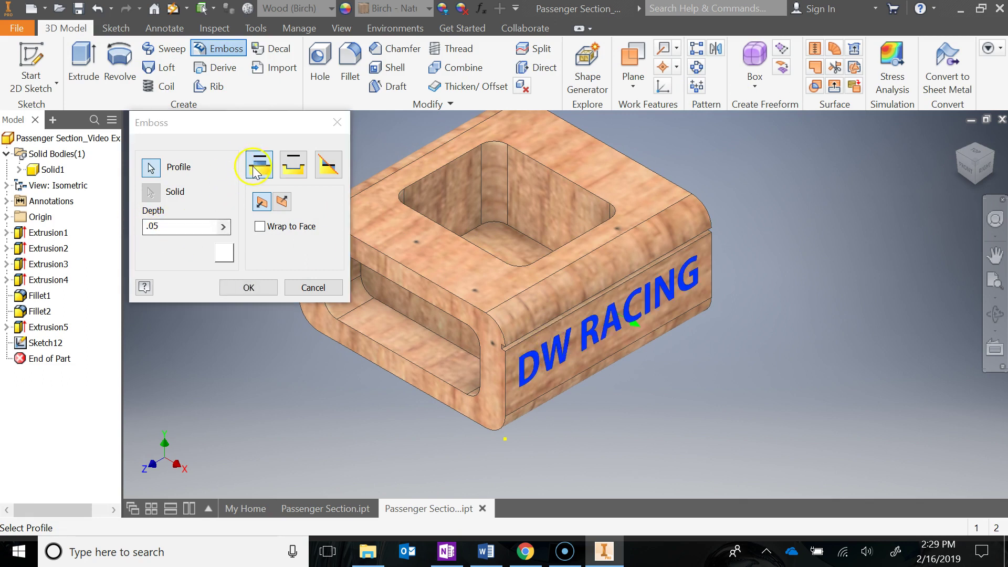
{"action": "left_click", "coordinate": [258, 286]}
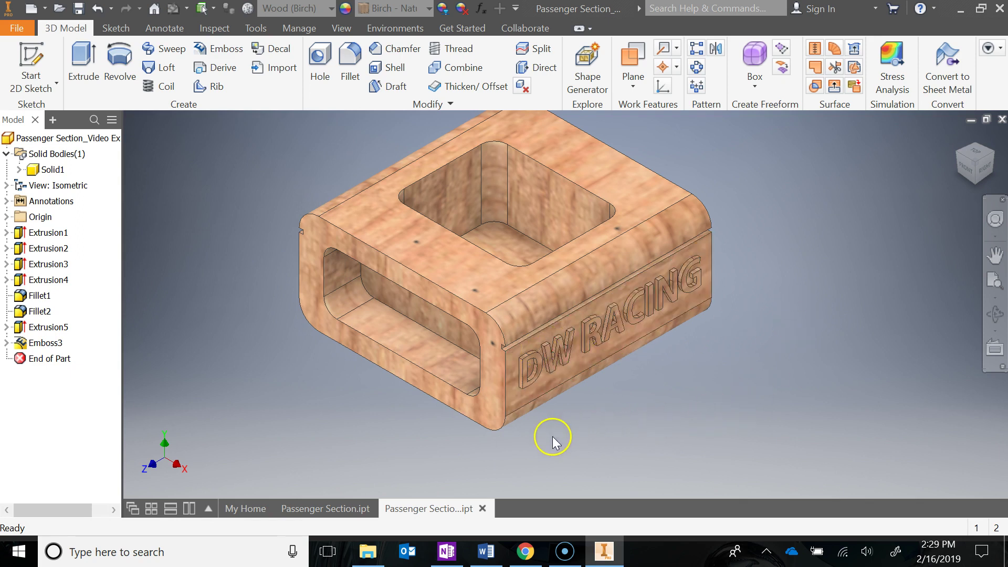
{"action": "middle_click_drag", "start_coordinate": [552, 436], "coordinate": [740, 426], "text": "shift"}
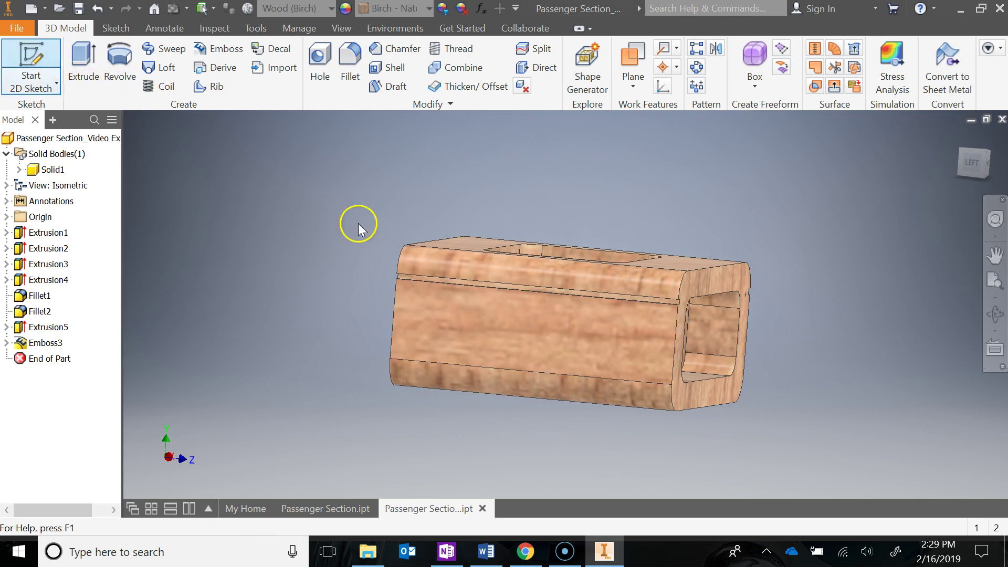
Place DW RACING text in a new sketch on the block's opposite side face
{"action": "left_click", "coordinate": [524, 347]}
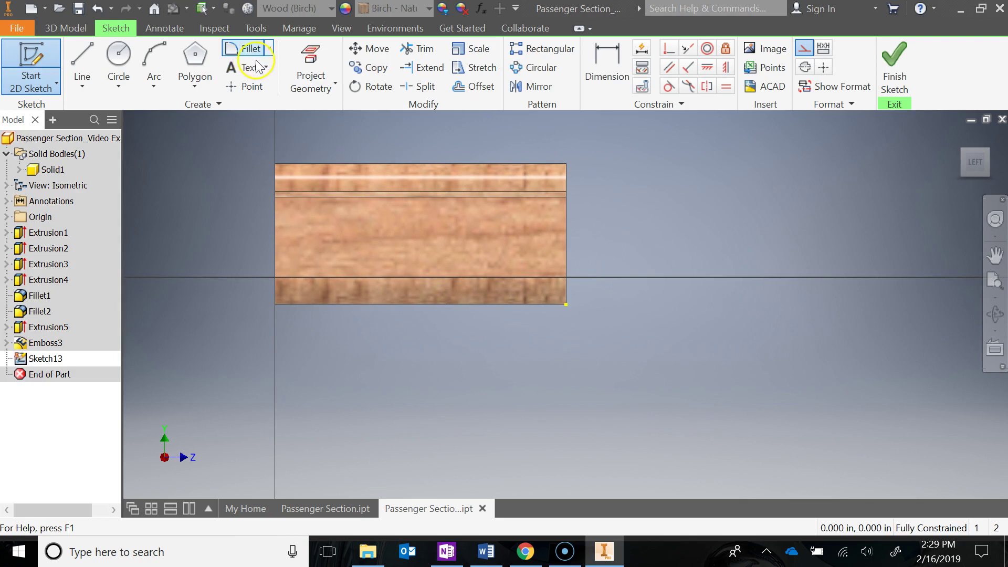
{"action": "left_click", "coordinate": [258, 67]}
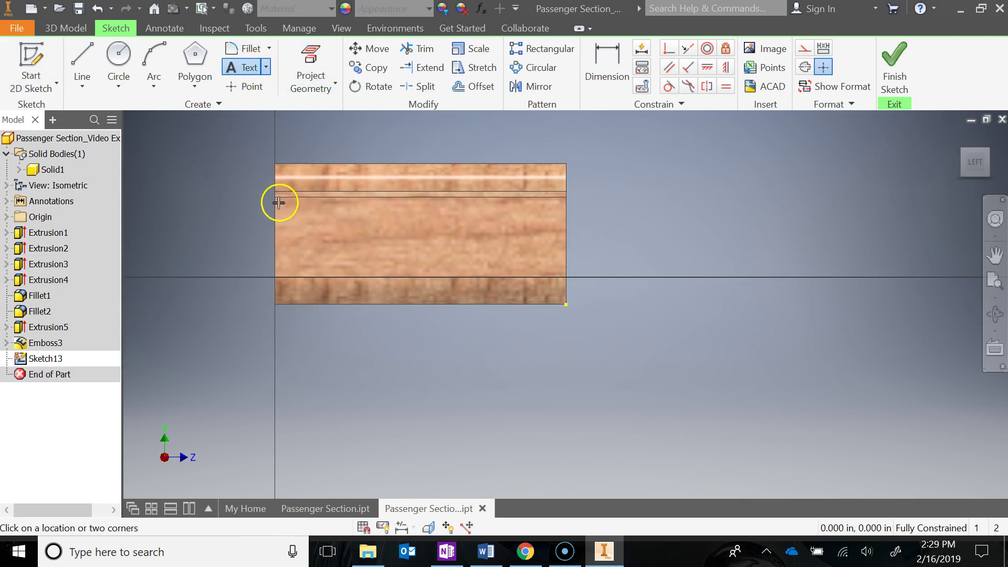
{"action": "mouse_move", "coordinate": [279, 203]}
{"action": "left_mouse_down"}
{"action": "mouse_move", "coordinate": [403, 261]}
{"action": "mouse_move", "coordinate": [525, 274]}
{"action": "mouse_move", "coordinate": [558, 268]}
{"action": "left_mouse_up"}
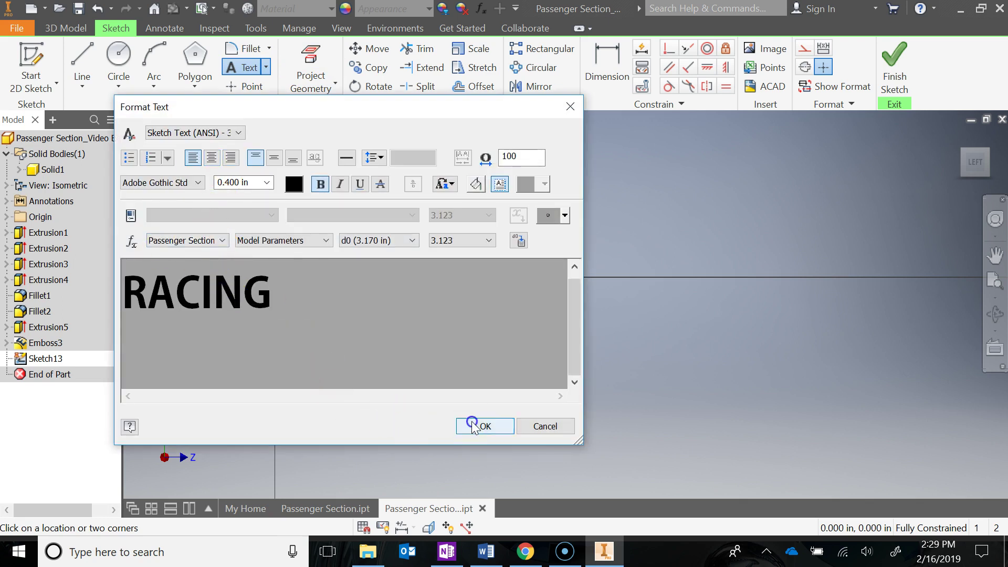
{"action": "left_click", "coordinate": [480, 425]}
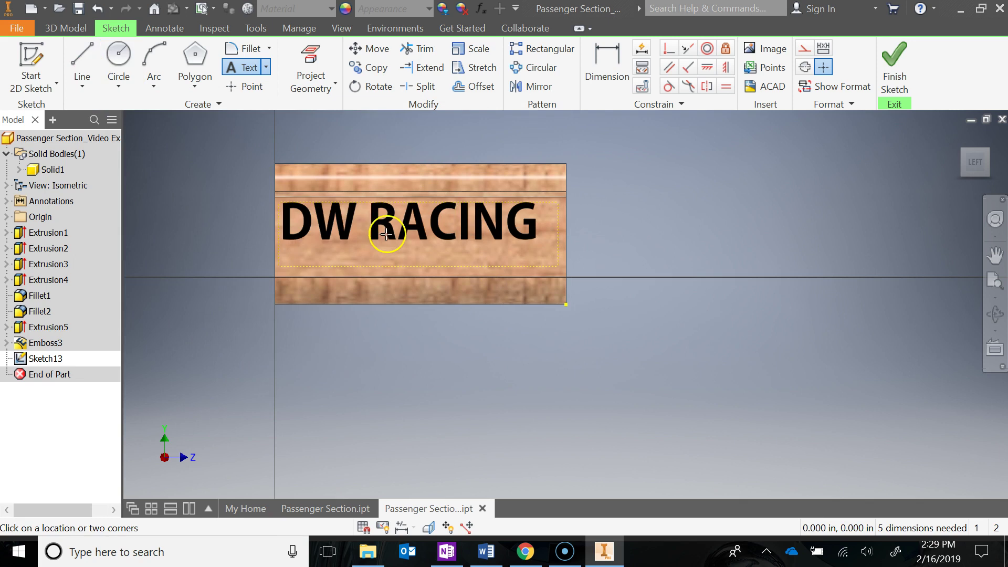
Centre the DW RACING text on that face and finish Sketch13
{"action": "left_click", "coordinate": [335, 202]}
{"action": "left_click_drag", "start_coordinate": [341, 221], "coordinate": [352, 228]}
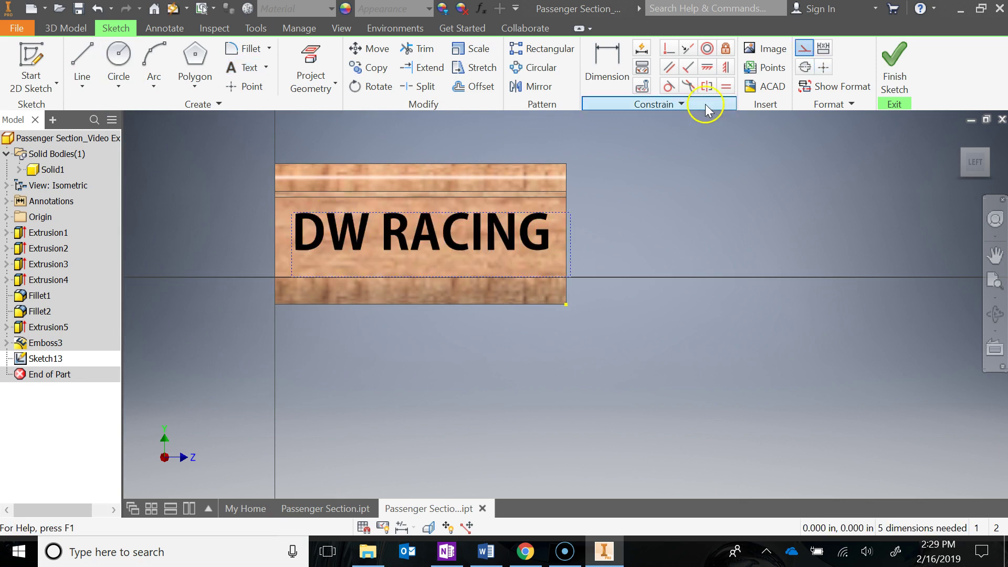
{"action": "left_click", "coordinate": [904, 59]}
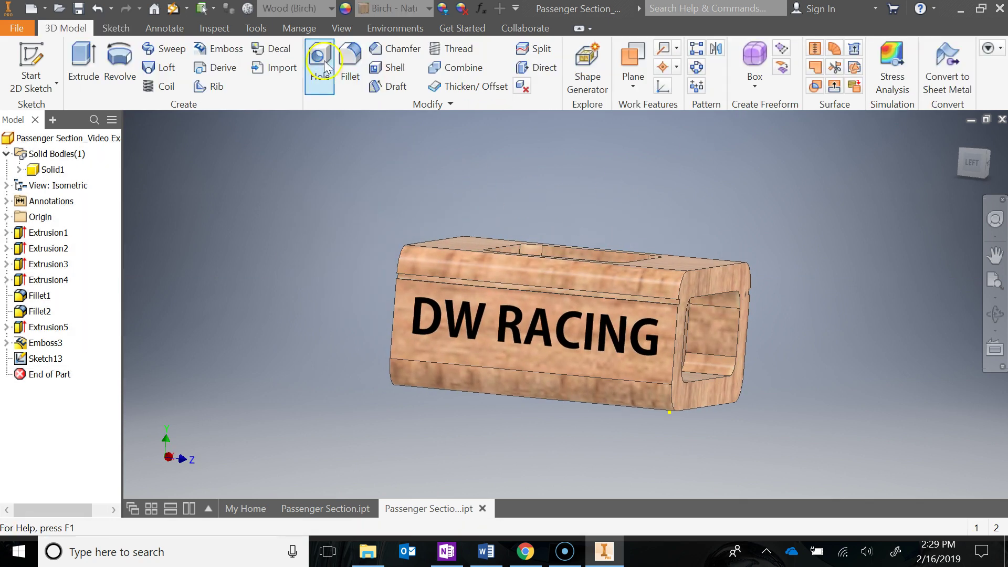
Engrave the second DW RACING text 0.05 in deep as Emboss4, then return to Home view
{"action": "left_click", "coordinate": [218, 48]}
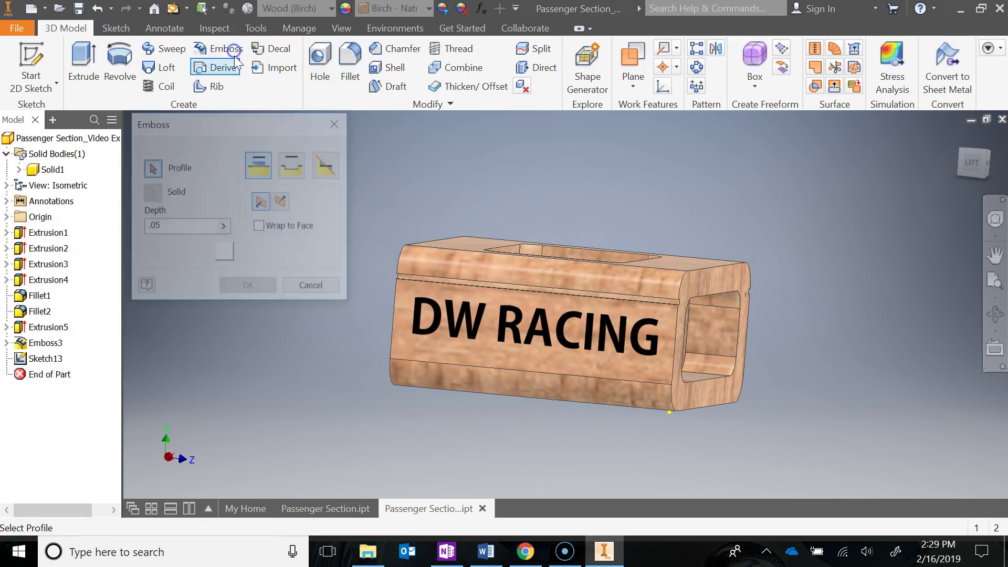
{"action": "left_click", "coordinate": [503, 327]}
{"action": "left_click", "coordinate": [249, 288]}
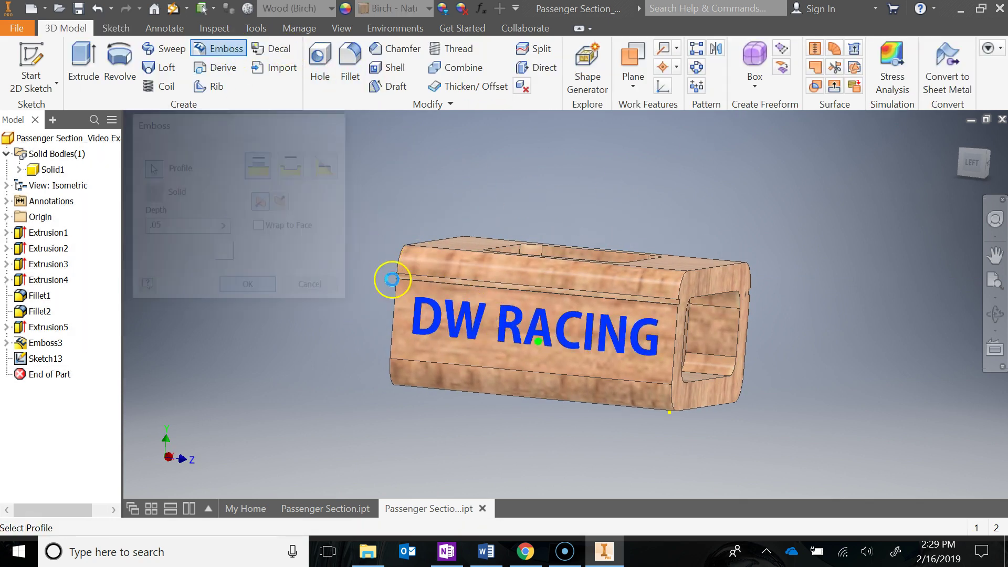
{"action": "middle_click_drag", "start_coordinate": [800, 274], "coordinate": [747, 282], "text": "shift"}
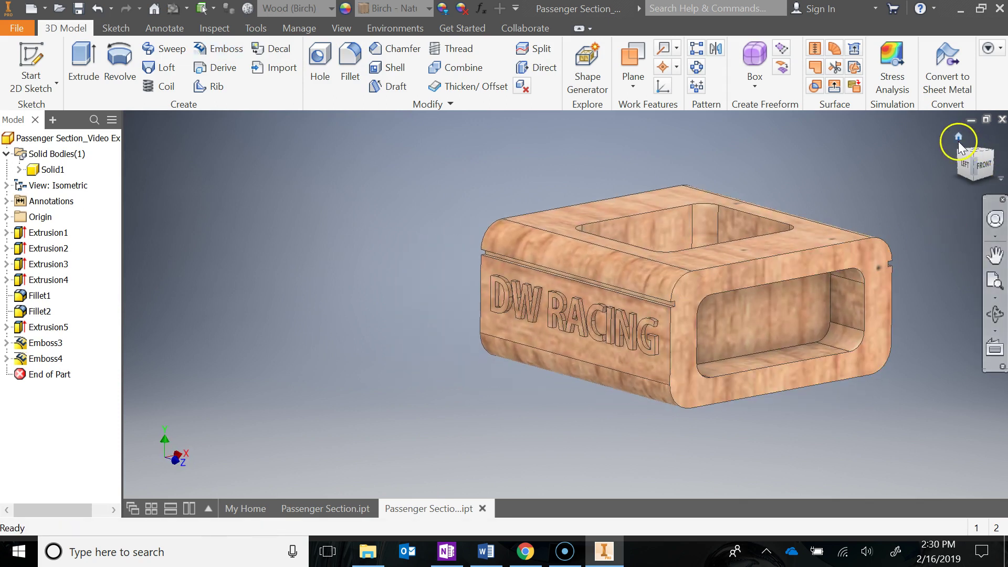
{"action": "left_click", "coordinate": [958, 140]}
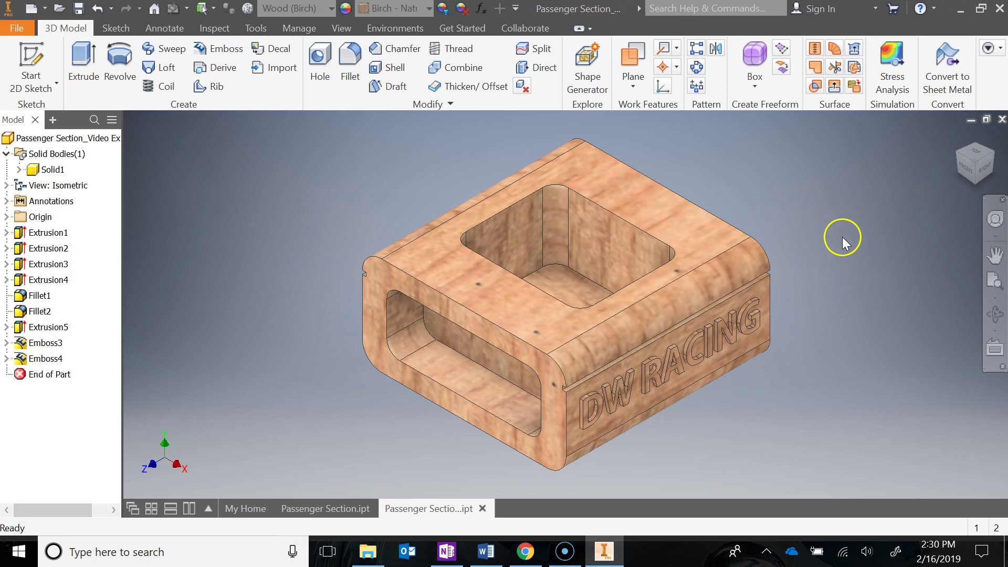
Select the recessed faces of letters D, W, R, A, C, I, N and G
{"action": "middle_click_drag", "start_coordinate": [846, 361], "coordinate": [824, 281]}
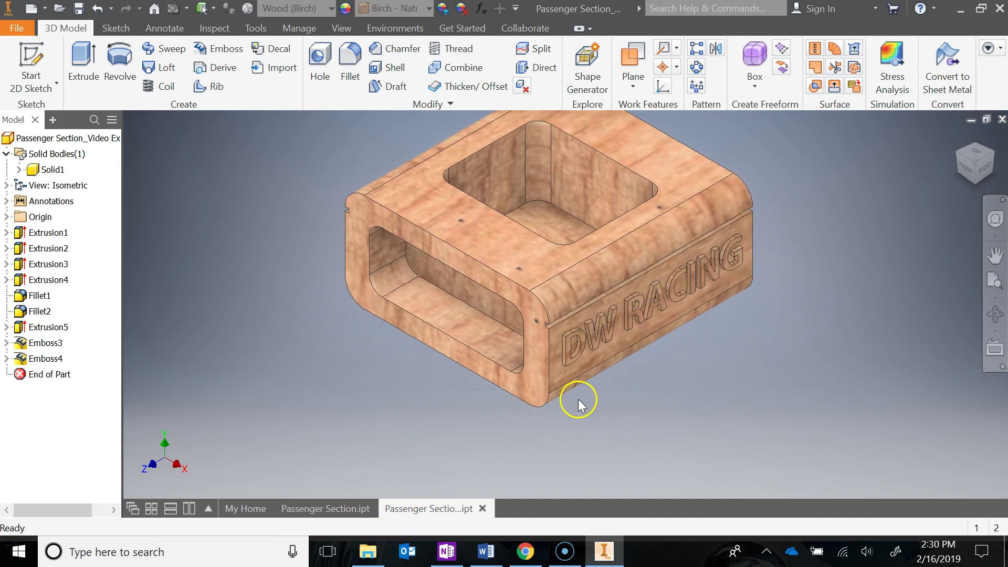
{"action": "scroll", "coordinate": [578, 399], "scroll_direction": "down", "scroll_amount": 5}
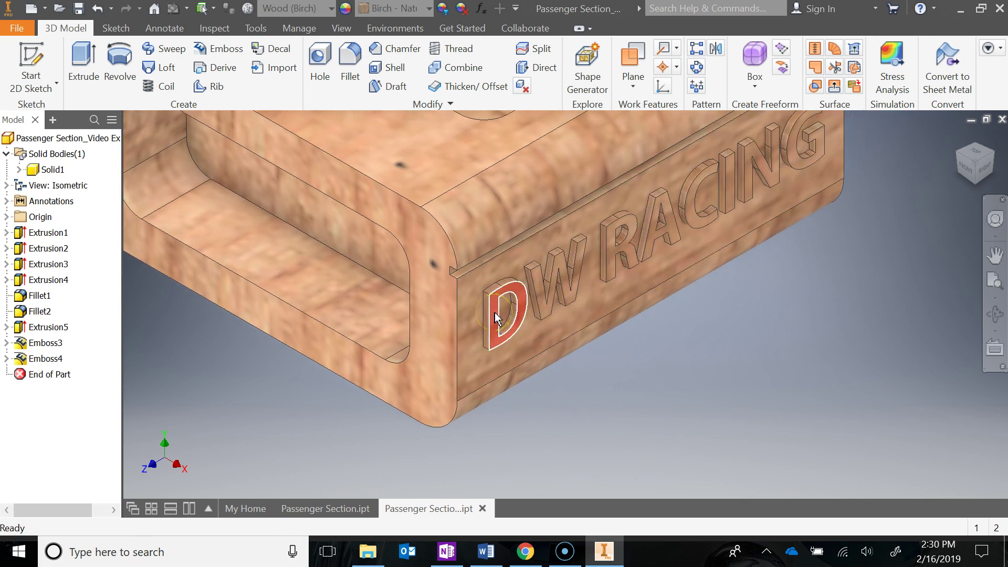
{"action": "left_click", "coordinate": [496, 318]}
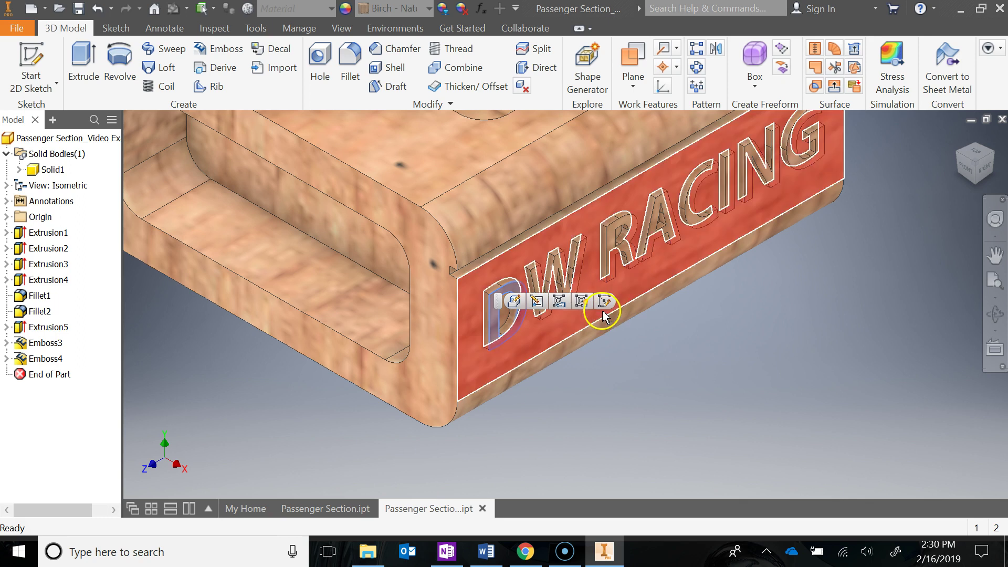
{"action": "left_click", "coordinate": [563, 264], "text": "ctrl"}
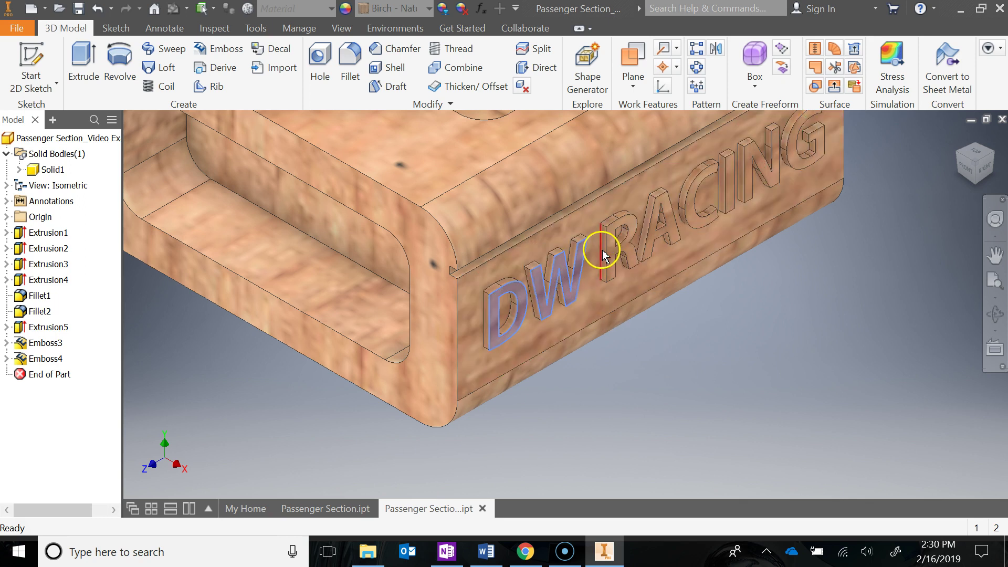
{"action": "left_click", "coordinate": [610, 249], "text": "ctrl"}
{"action": "left_click", "coordinate": [658, 224], "text": "ctrl"}
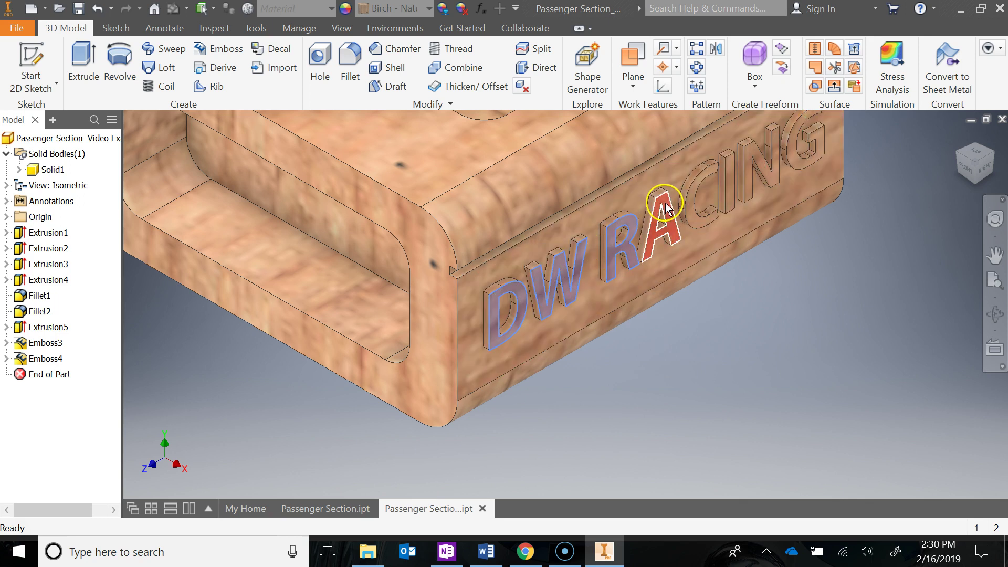
{"action": "left_click", "coordinate": [694, 198], "text": "ctrl"}
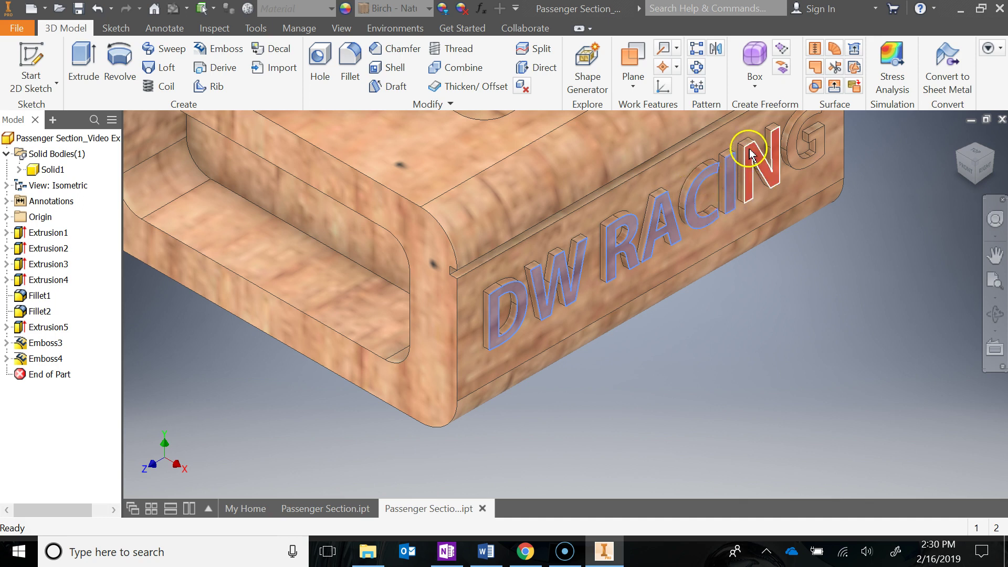
{"action": "left_click", "coordinate": [761, 162], "text": "ctrl"}
{"action": "left_click", "coordinate": [798, 162], "text": "ctrl"}
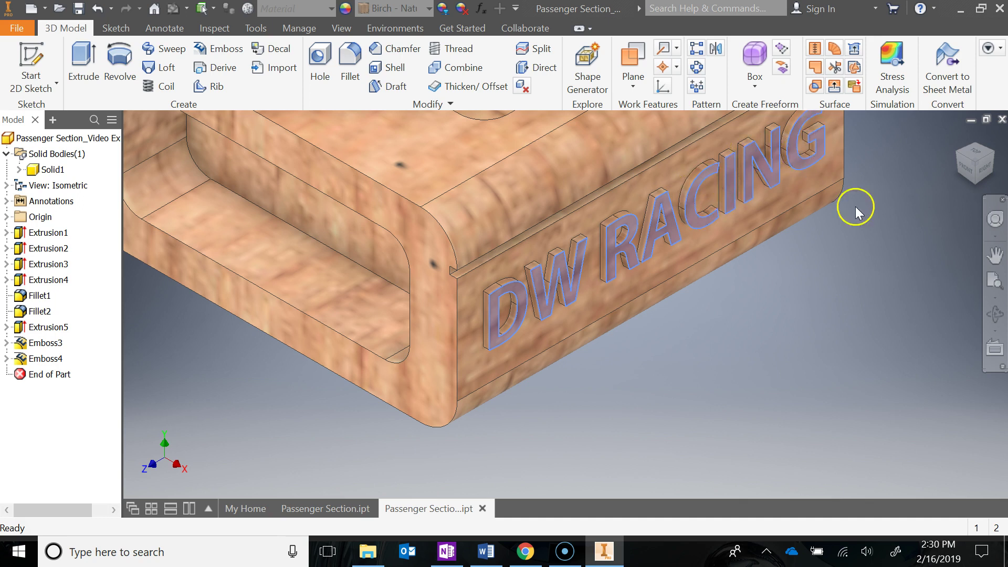
{"action": "middle_click_drag", "start_coordinate": [873, 304], "coordinate": [794, 366]}
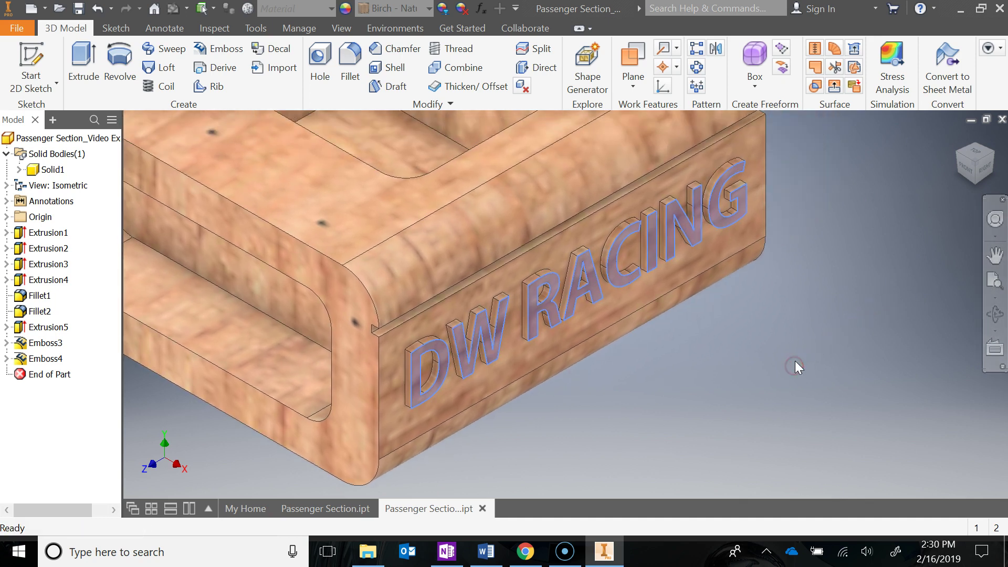
{"action": "left_click", "coordinate": [386, 10]}
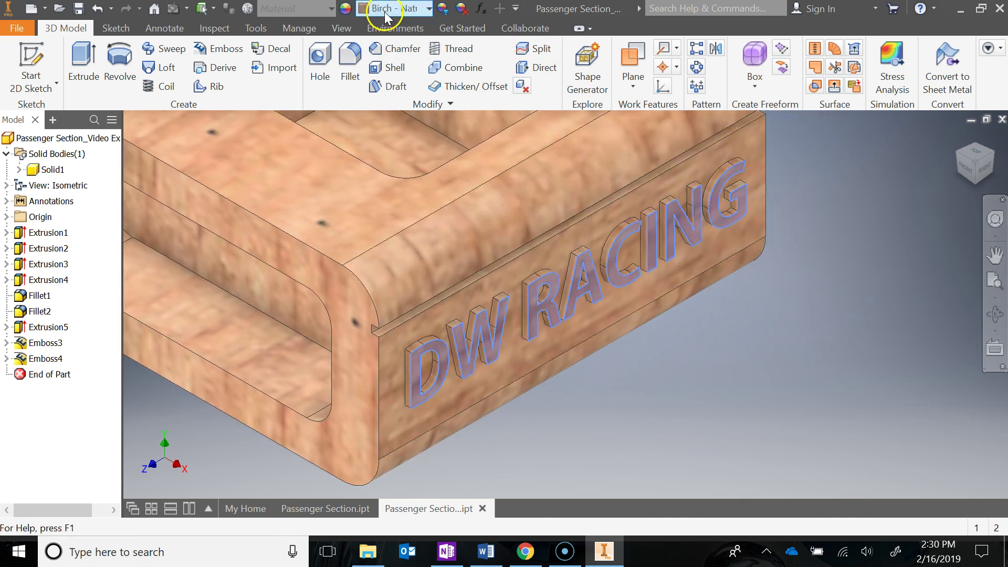
Give the selected letter faces the Black appearance and inspect the lettering
{"action": "left_click", "coordinate": [428, 9]}
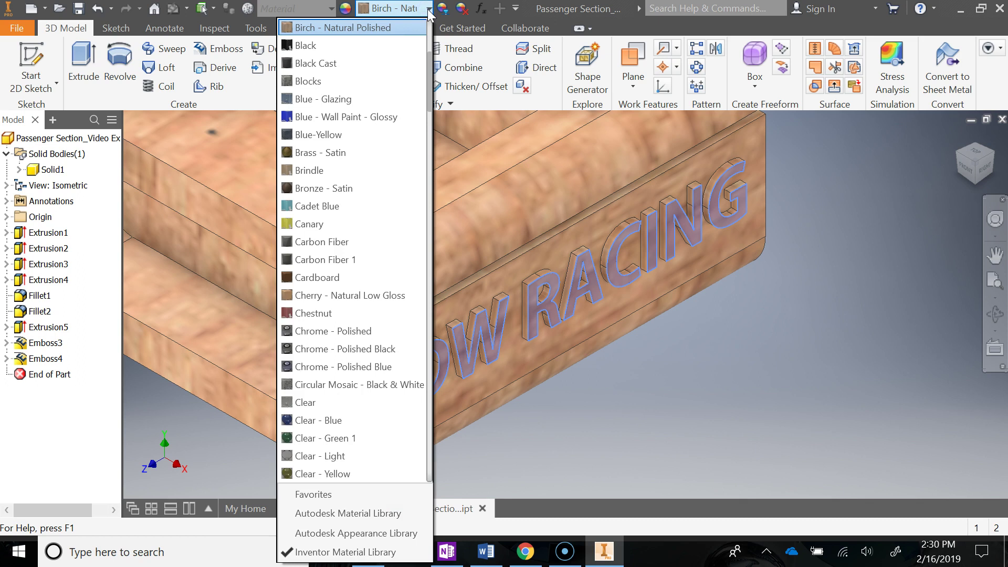
{"action": "left_click", "coordinate": [358, 51]}
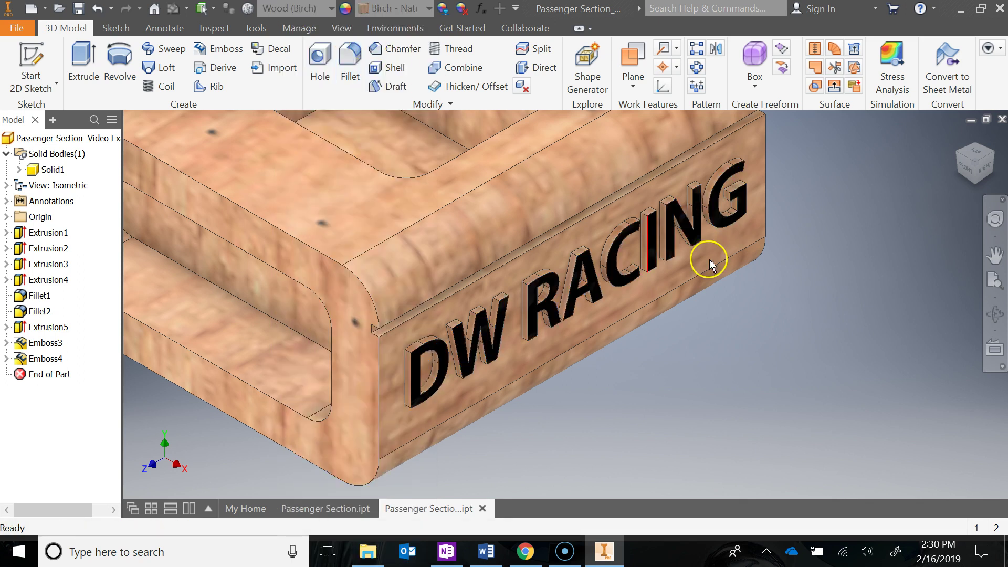
{"action": "scroll", "coordinate": [418, 387], "scroll_direction": "up", "scroll_amount": 3}
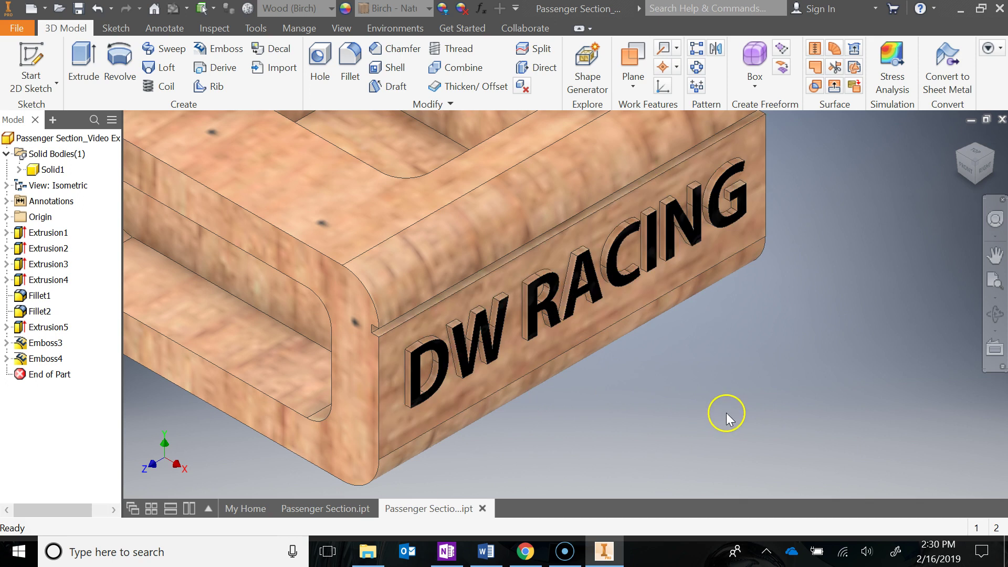
{"action": "scroll", "coordinate": [730, 413], "scroll_direction": "up", "scroll_amount": 2}
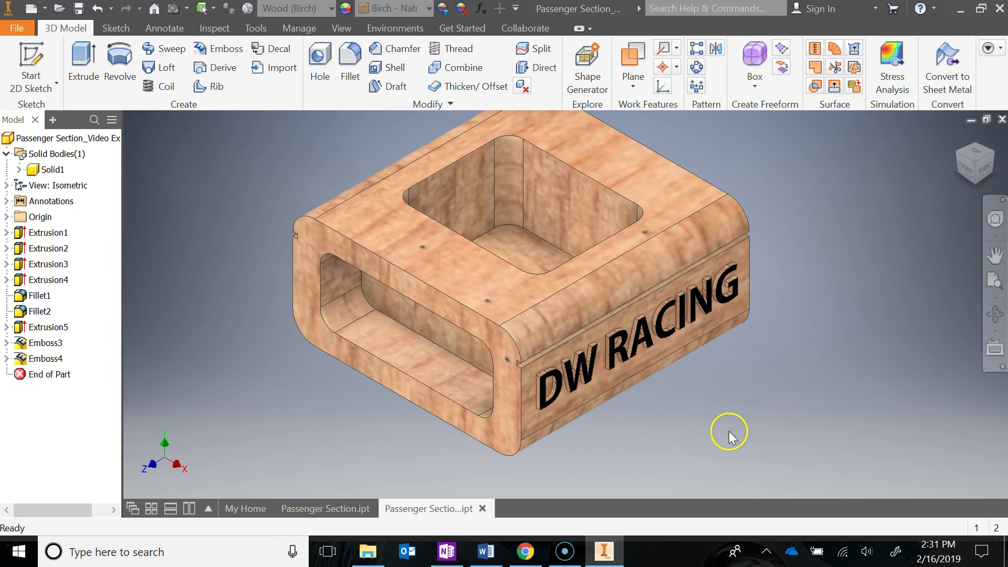
{"action": "mouse_move", "coordinate": [729, 431]}
{"action": "middle_mouse_down", "text": "shift"}
{"action": "mouse_move", "coordinate": [717, 428]}
{"action": "mouse_move", "coordinate": [776, 409]}
{"action": "mouse_move", "coordinate": [880, 420]}
{"action": "mouse_move", "coordinate": [740, 421]}
{"action": "middle_mouse_up", "text": "shift"}
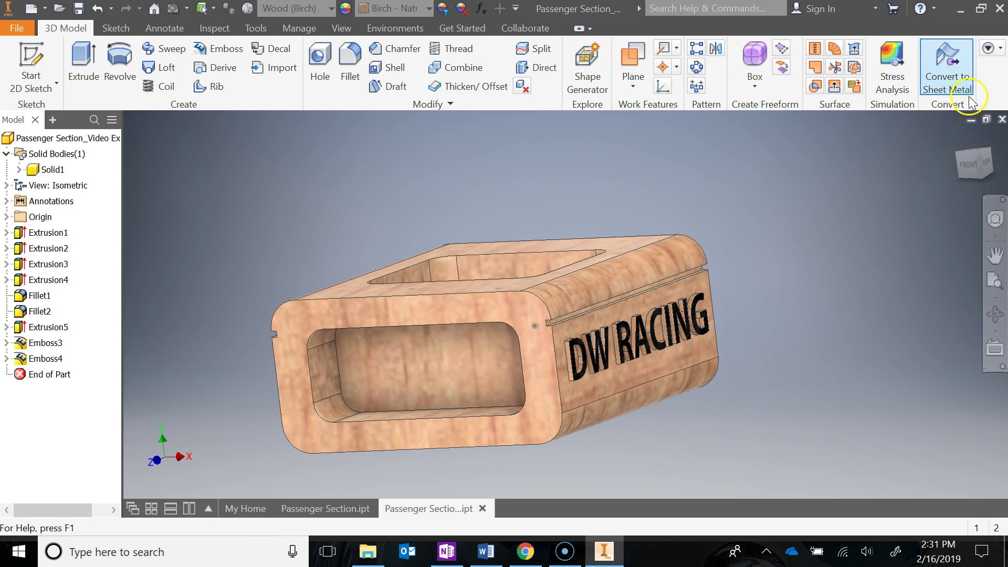
From Home view, update the part's mass, area and volume in iProperties Physical
{"action": "left_click", "coordinate": [959, 138]}
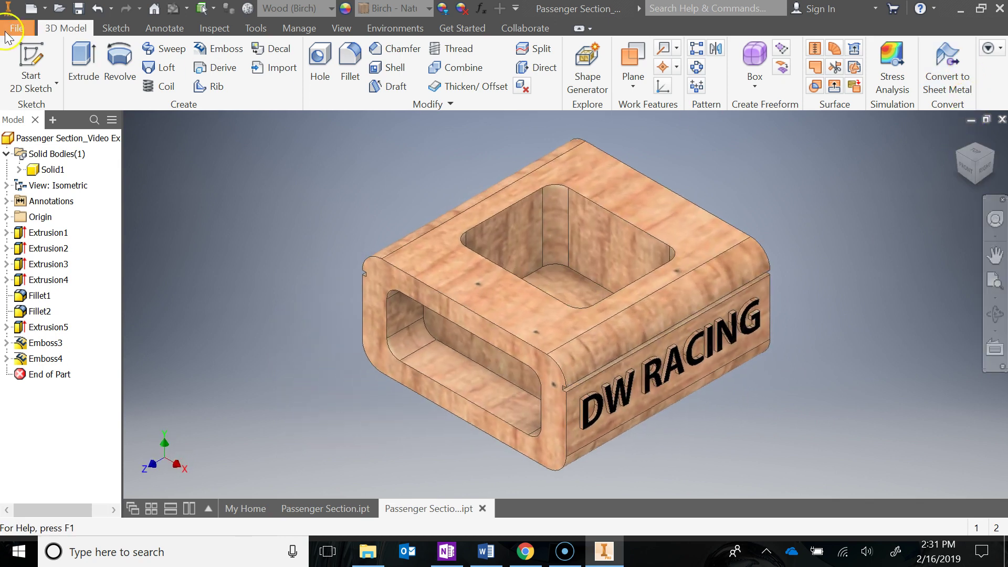
{"action": "left_click", "coordinate": [13, 30]}
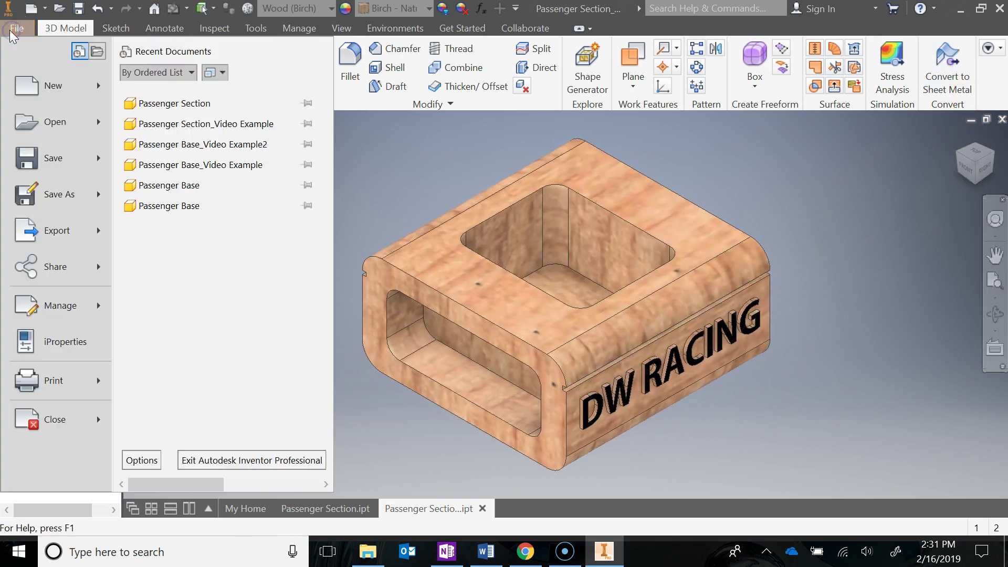
{"action": "left_click", "coordinate": [50, 352]}
{"action": "left_click", "coordinate": [343, 48]}
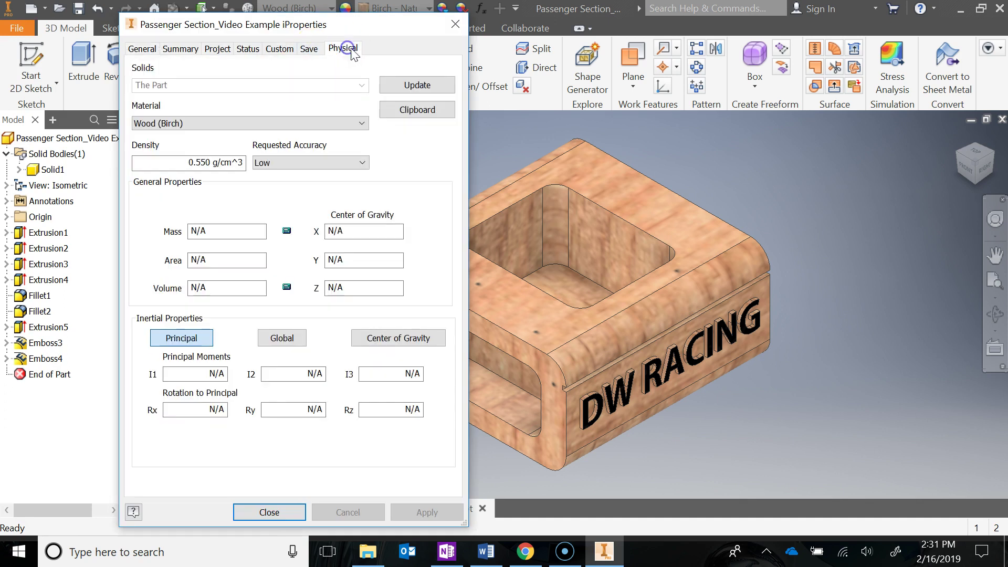
{"action": "left_click", "coordinate": [431, 86]}
{"action": "left_click", "coordinate": [268, 512]}
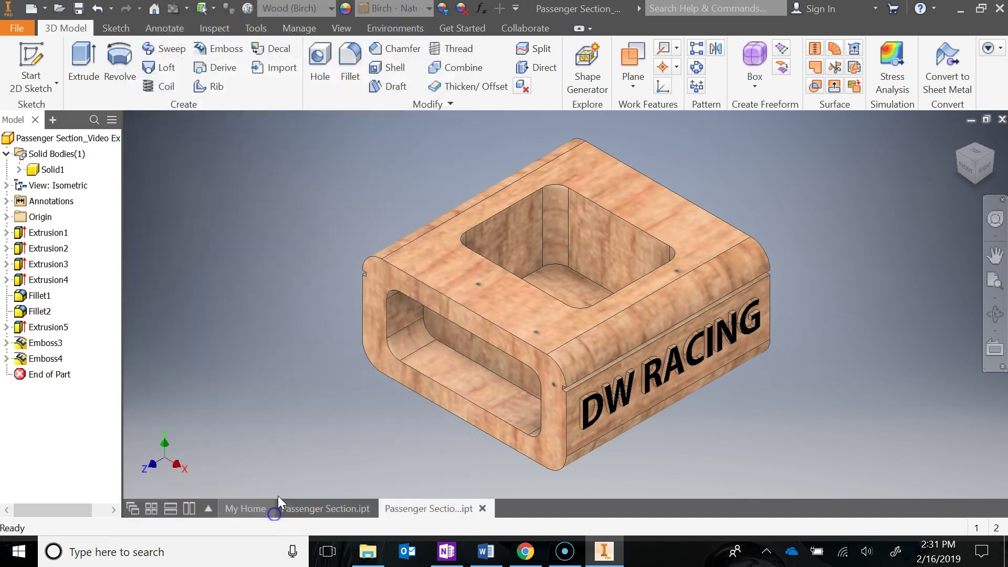
Save the part and screen-clip the model together with its model tree
{"action": "left_click", "coordinate": [78, 9]}
{"action": "key", "text": "F2"}
{"action": "left_click_drag", "start_coordinate": [392, 198], "coordinate": [200, 193]}
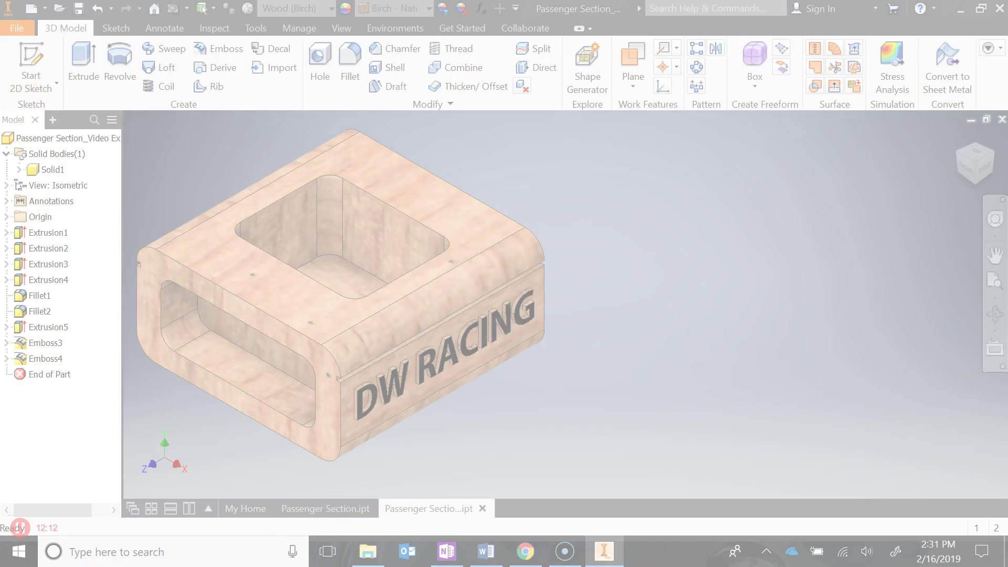
{"action": "left_click_drag", "start_coordinate": [1, 109], "coordinate": [554, 477]}
Add an empty fourth bullet under the Directions on the Passenger Section page, undoing a stray paste
{"action": "left_click", "coordinate": [441, 556]}
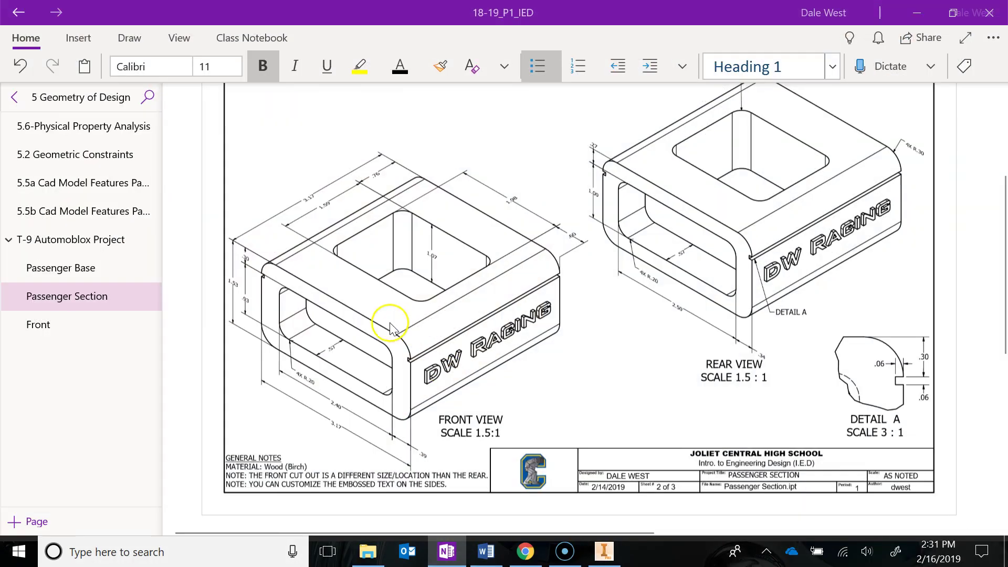
{"action": "scroll", "coordinate": [393, 326], "scroll_direction": "up", "scroll_amount": 5}
{"action": "left_click", "coordinate": [216, 223]}
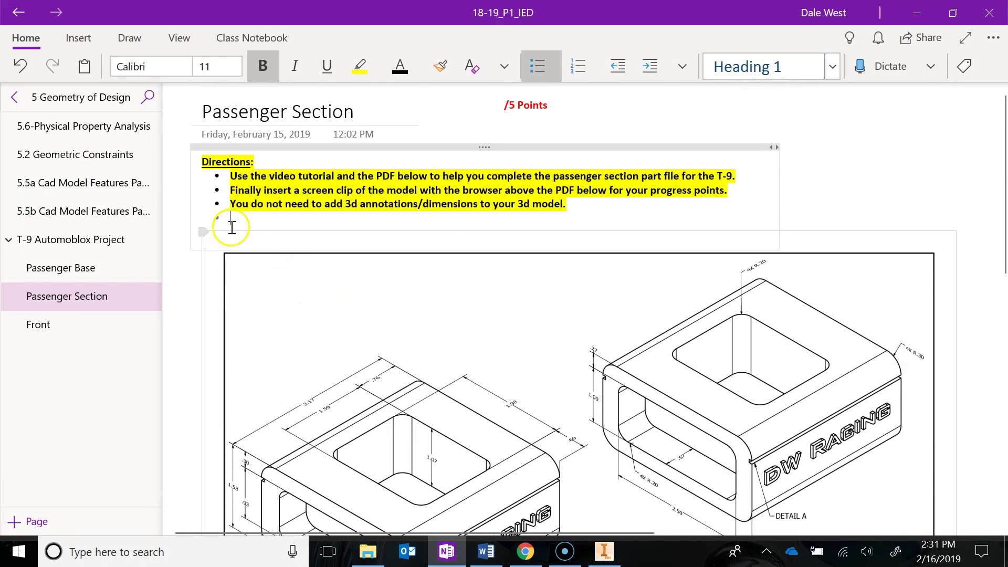
{"action": "type", "text": "You do not need to add 3d annotations/dimensions to your 3d model."}
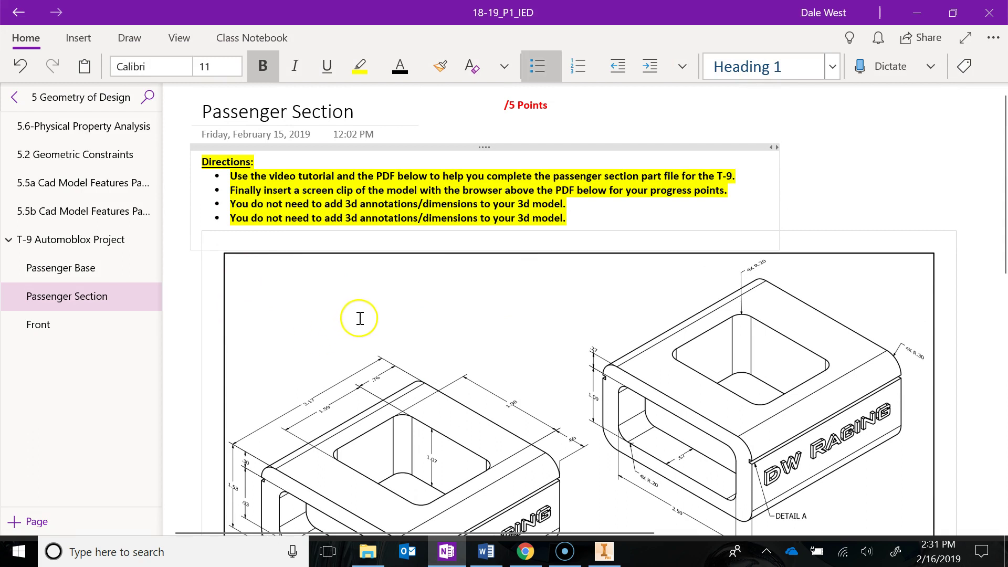
{"action": "key", "text": "ctrl+z"}
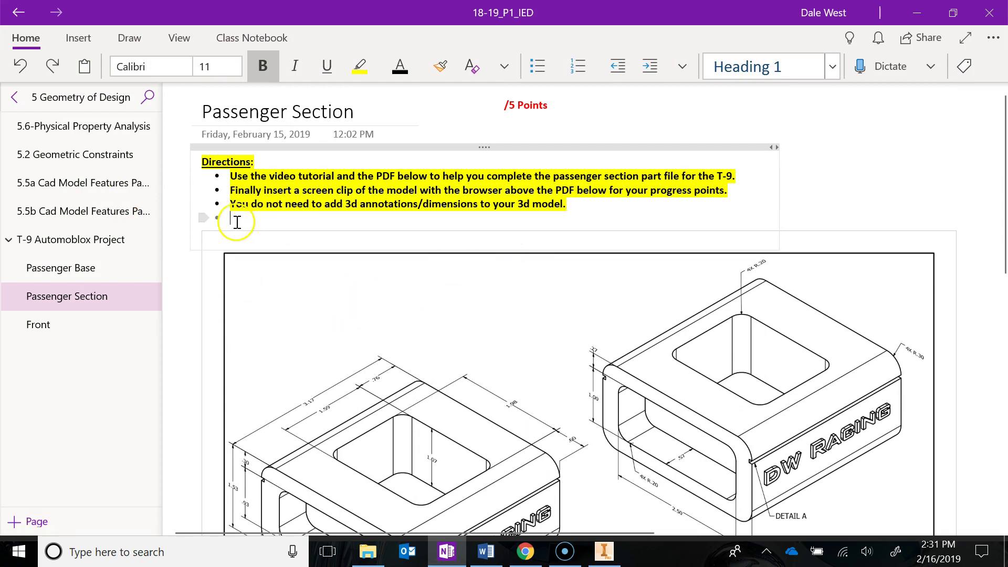